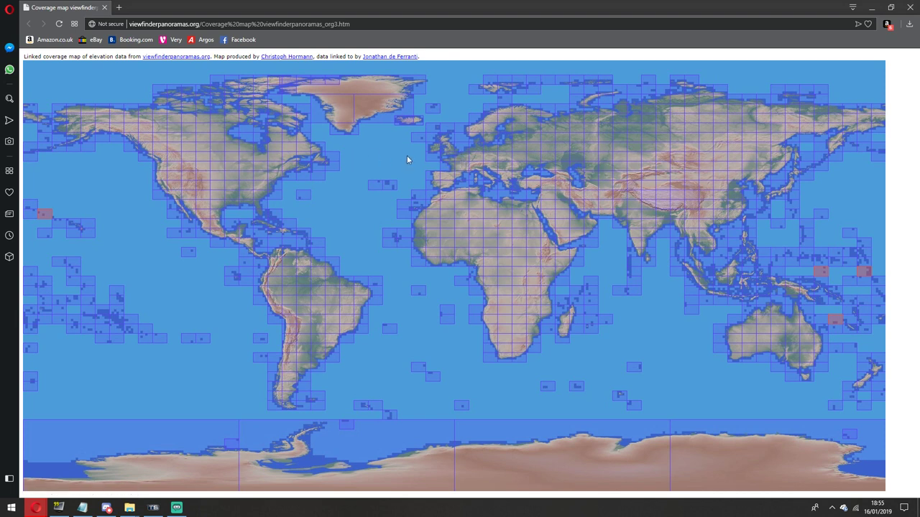
- Download the elevation data tile covering Great Britain as N30.zip into Documents, replacing the existing file
click(446, 149)
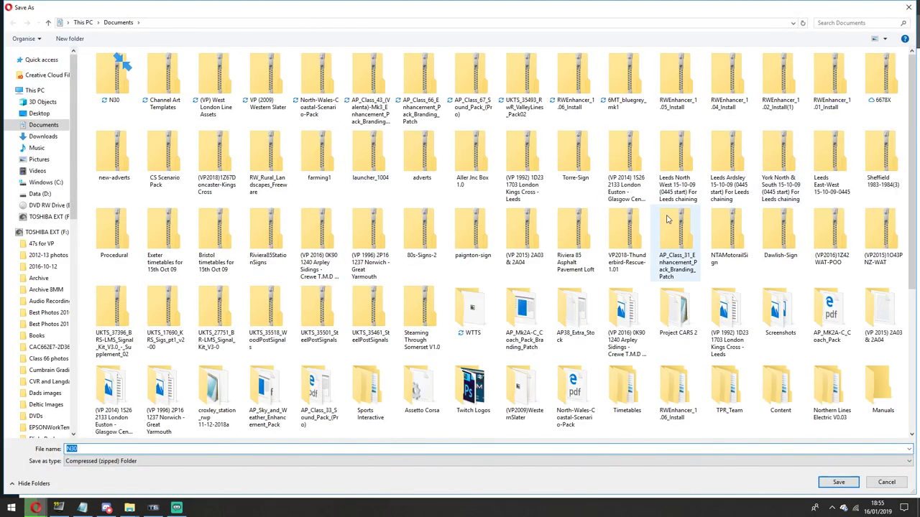
key(Return)
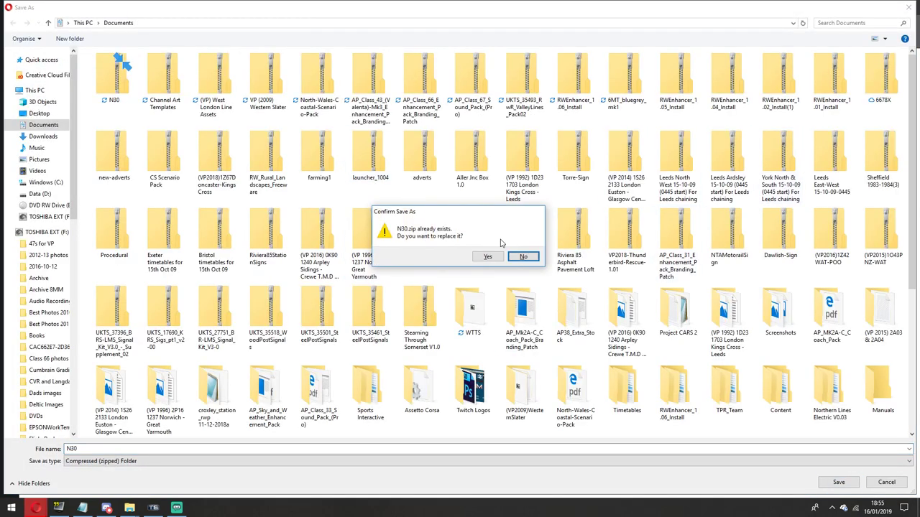
click(487, 257)
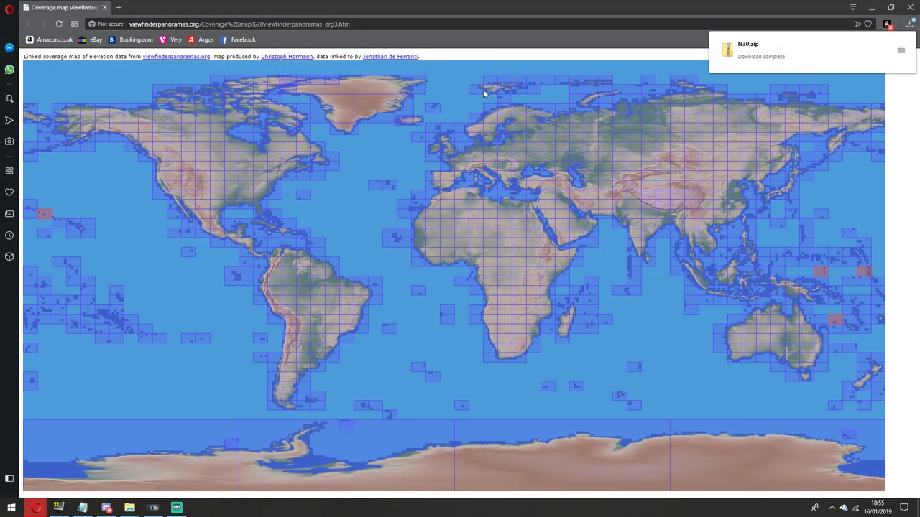
- Open the downloaded N30.zip archive, place its window over the western half of the map, and open the N30 folder inside
click(909, 26)
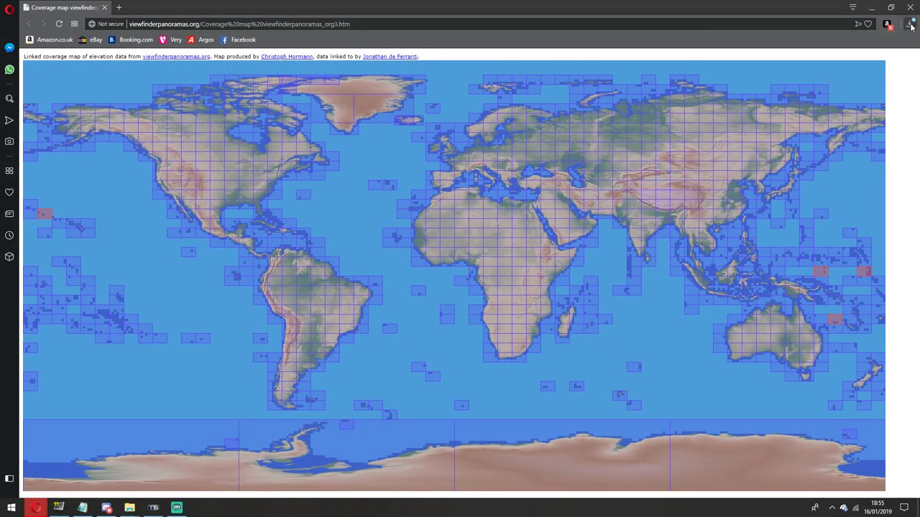
click(910, 26)
click(816, 61)
drag(759, 81, 247, 76)
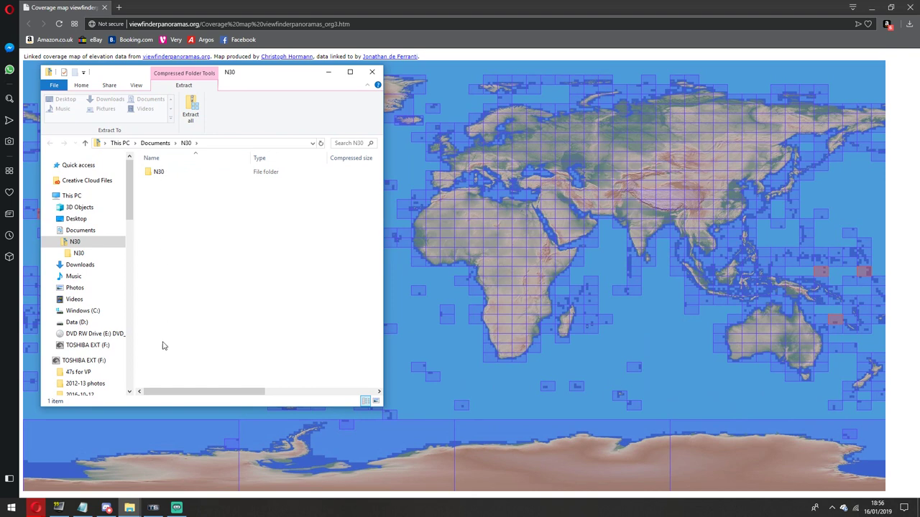
mouse_move(131, 508)
double_click(159, 173)
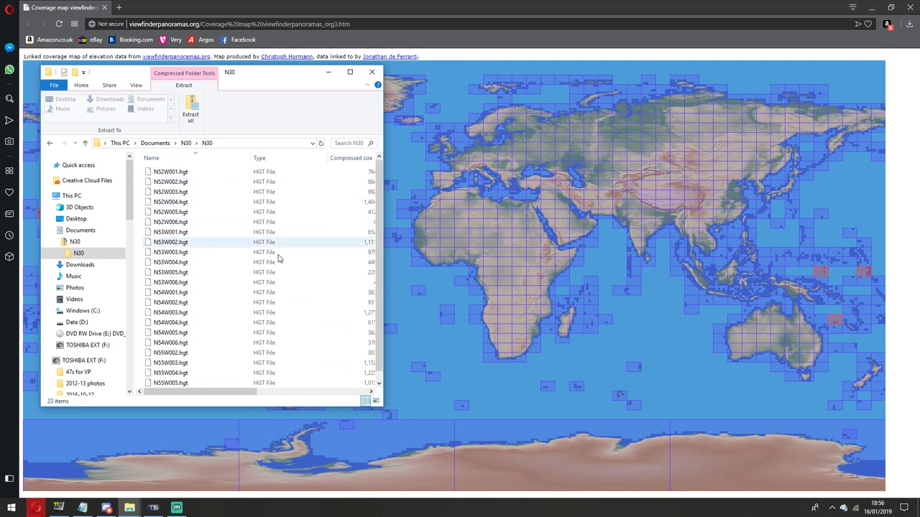
- Bring up the other file window showing DEM and navigate through steamapps\common to the RailWorks folder
mouse_move(130, 509)
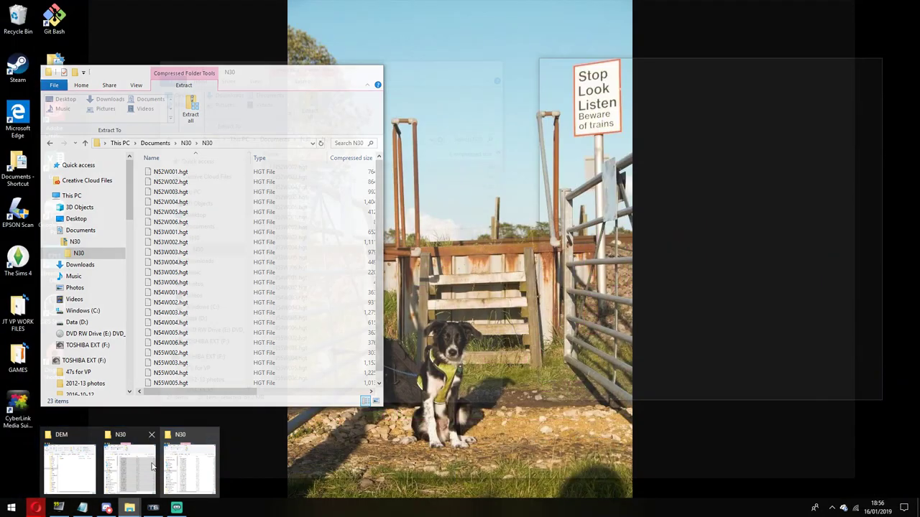
mouse_move(140, 467)
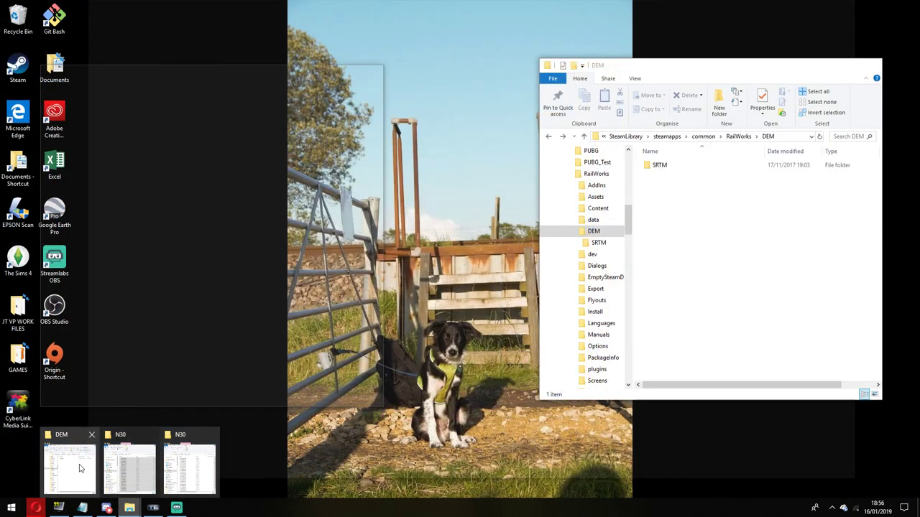
click(72, 467)
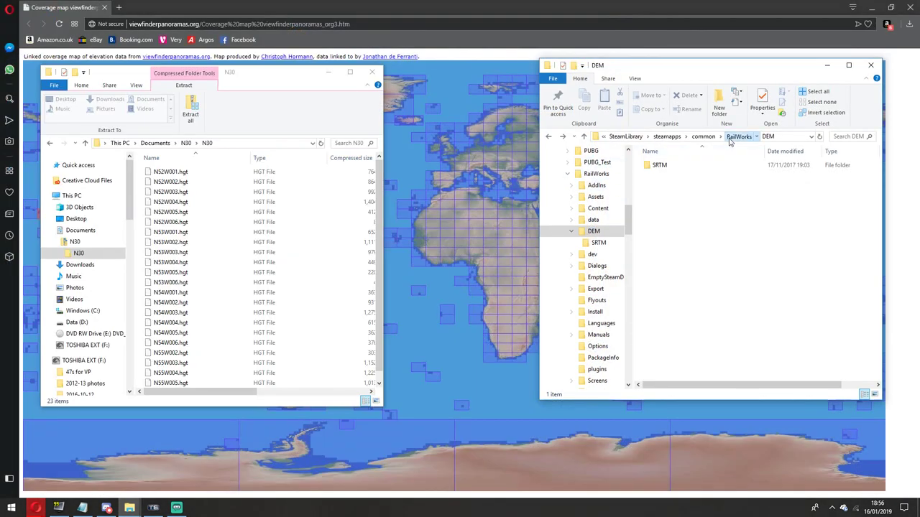
click(733, 137)
click(708, 137)
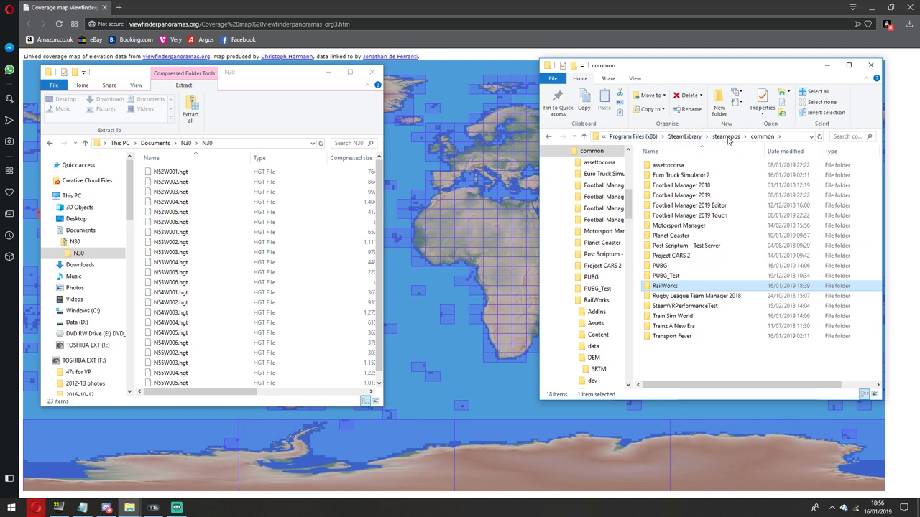
double_click(682, 287)
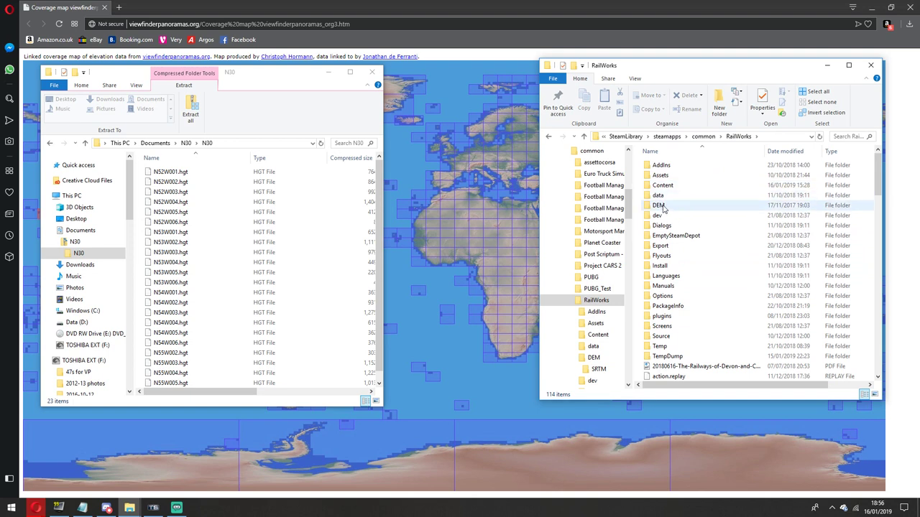
click(644, 194)
right_click(643, 194)
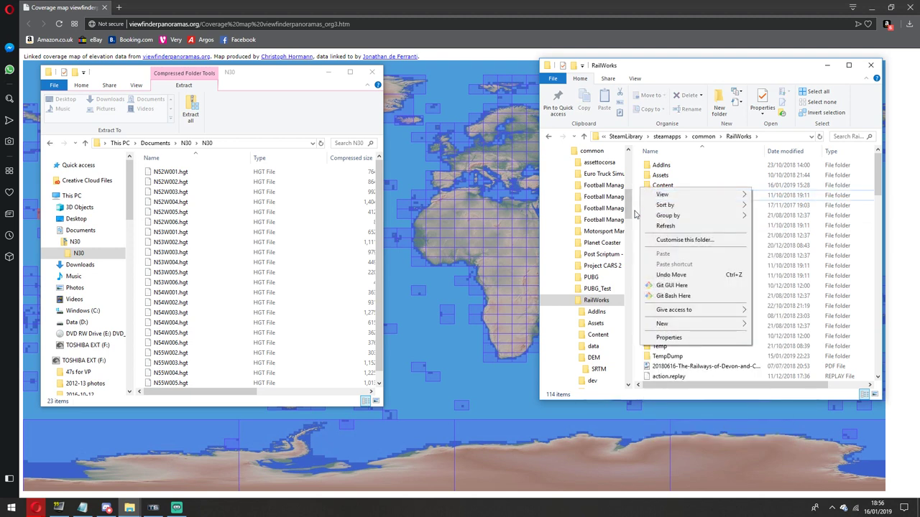
mouse_move(734, 325)
click(714, 167)
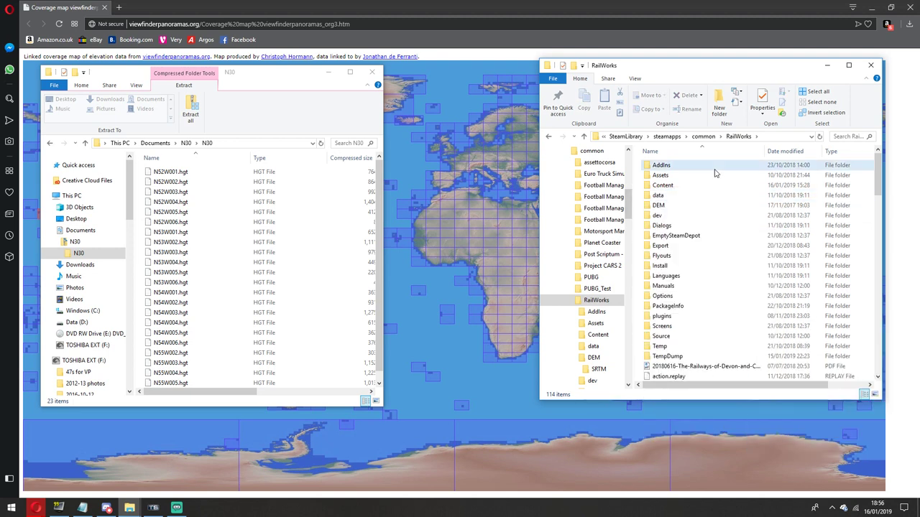
- Copy all the HGT files from the N30 archive into RailWorks\DEM\SRTM, replacing the files with the same names
double_click(676, 206)
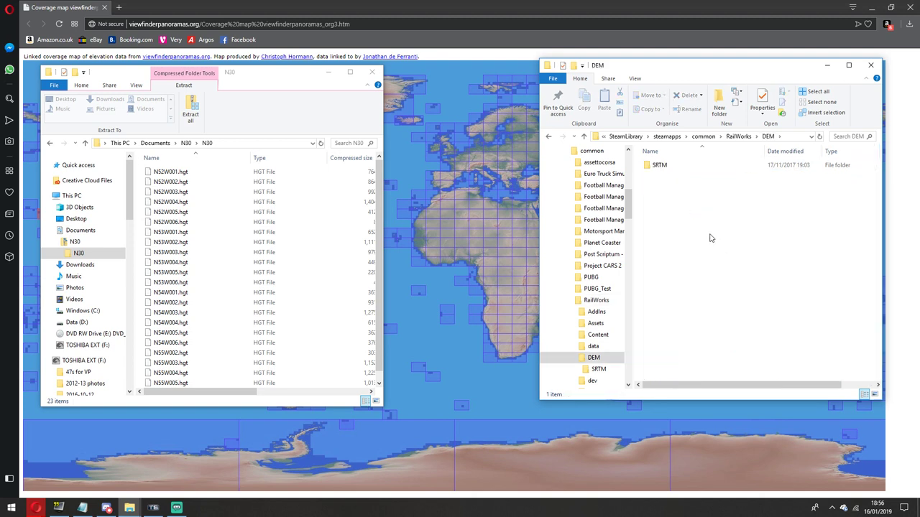
double_click(660, 167)
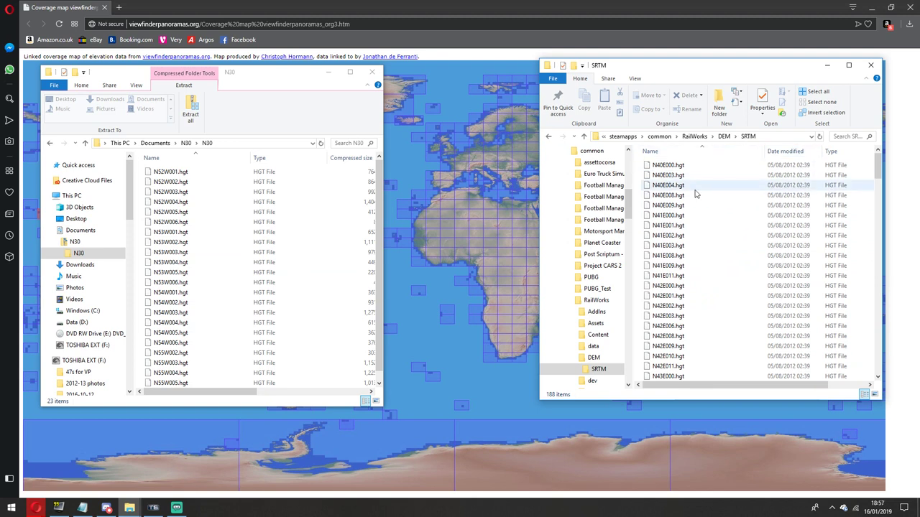
click(140, 185)
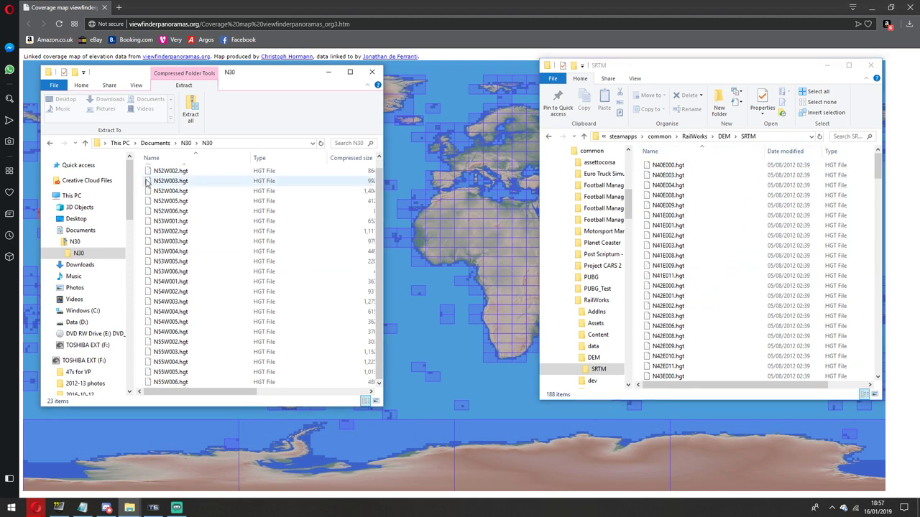
drag(140, 169, 188, 421)
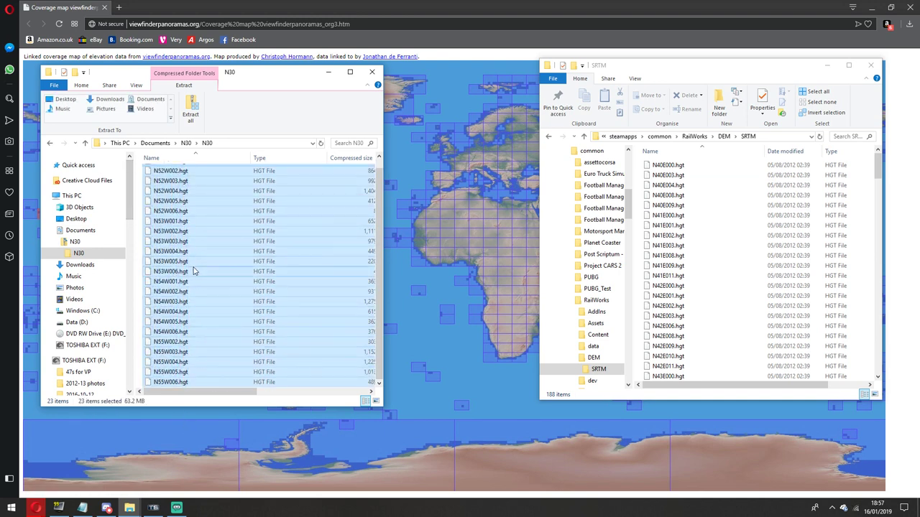
drag(170, 277, 641, 284)
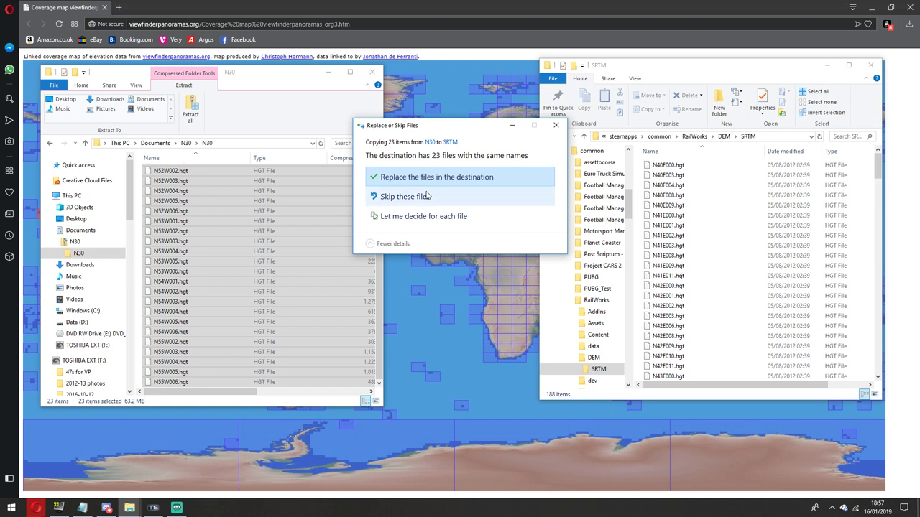
click(426, 178)
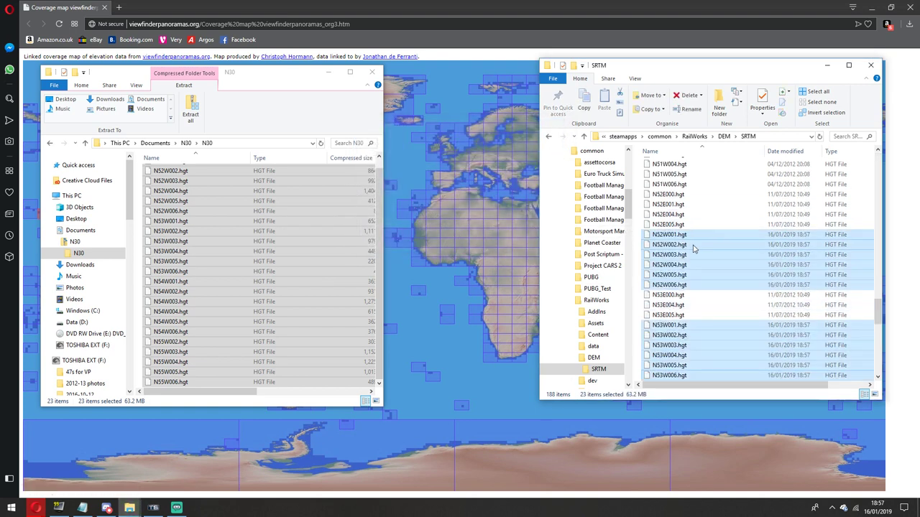
click(641, 244)
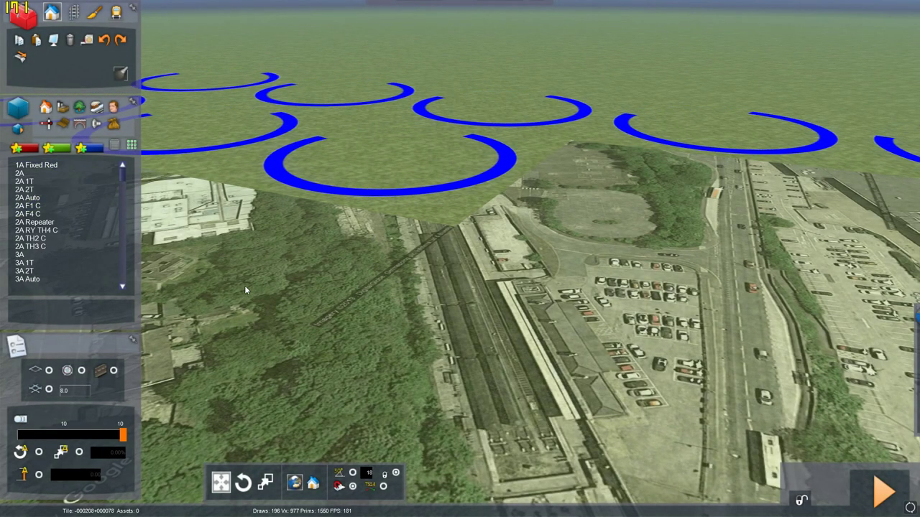
- Examine the terrain and aerial imagery around the railway station and car park in the Train Simulator route editor
key(Up)
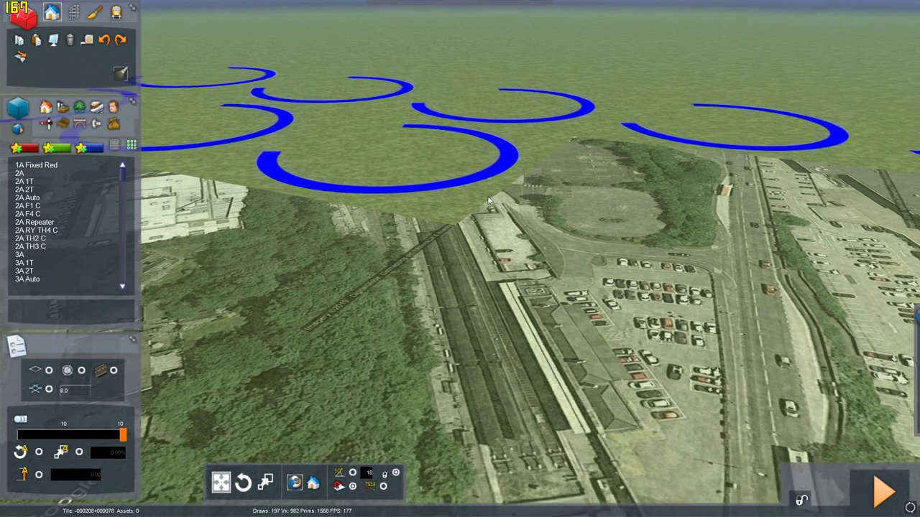
key(Right)
right_drag(497, 191, 496, 137)
scroll(832, 298, down, 3)
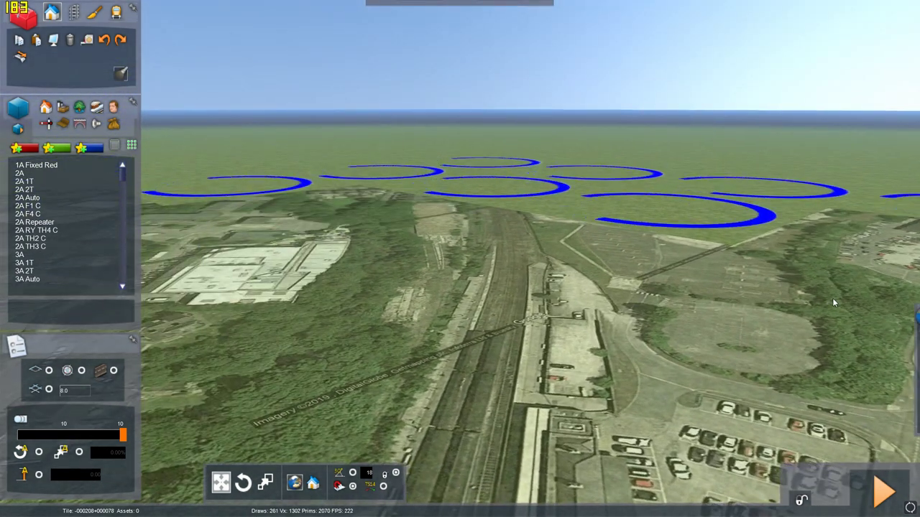
scroll(631, 287, down, 3)
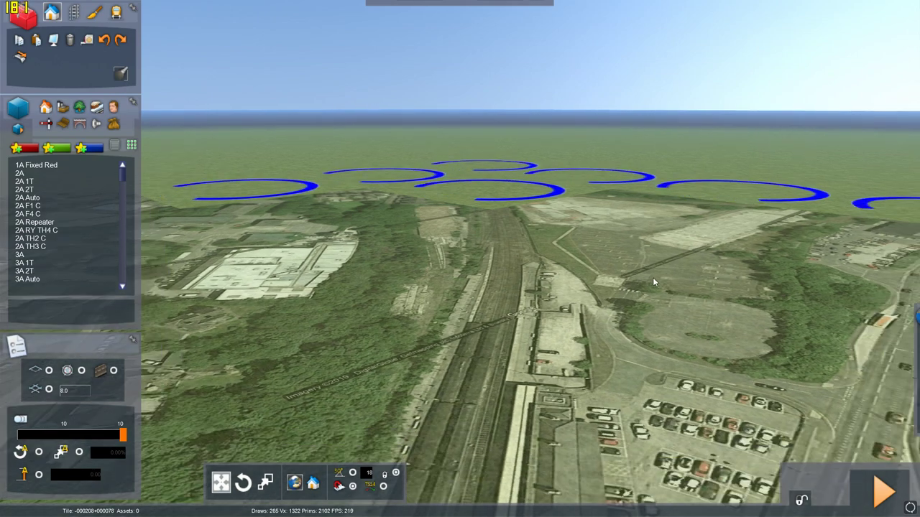
key(Right)
right_drag(513, 263, 474, 300)
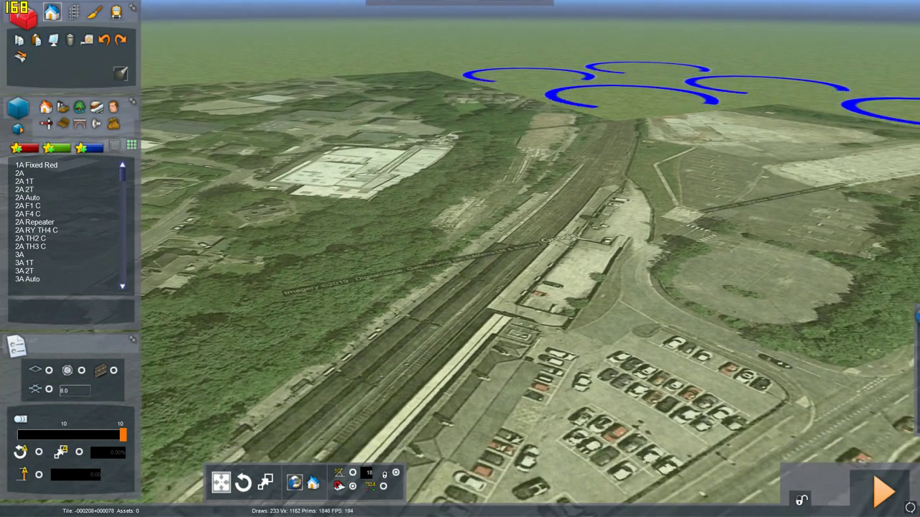
scroll(493, 253, up, 5)
right_drag(493, 257, 453, 240)
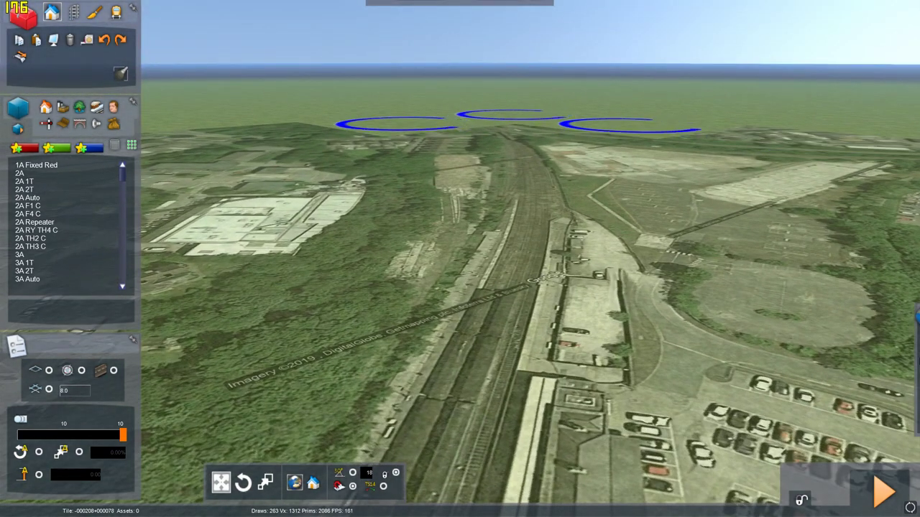
mouse_move(917, 374)
scroll(422, 354, down, 1)
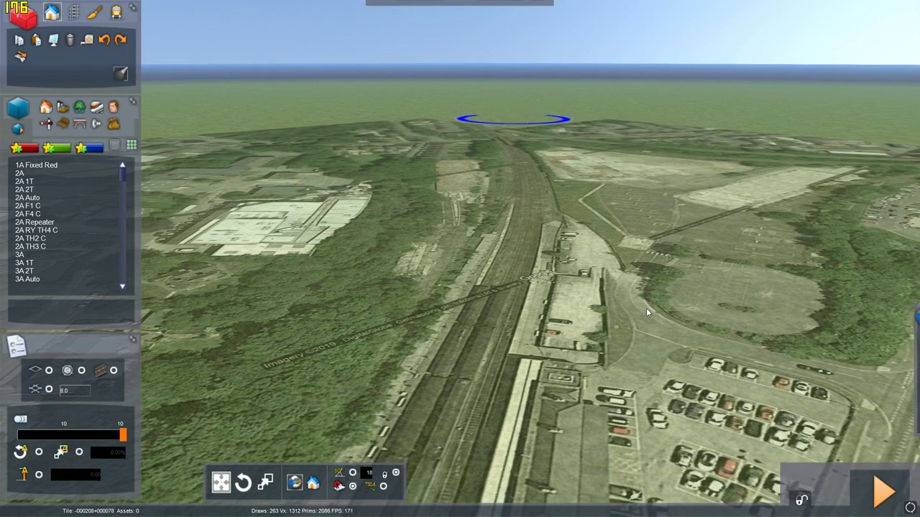
right_drag(695, 274, 755, 272)
key(Down)
right_drag(683, 274, 535, 277)
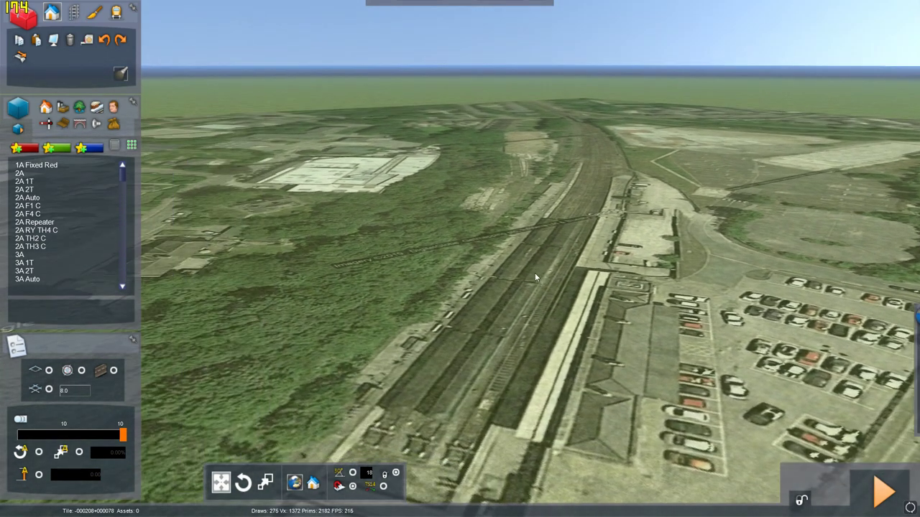
- Switch to the painting tools and review the terrain DEM import options, closing the dialog without importing
click(94, 13)
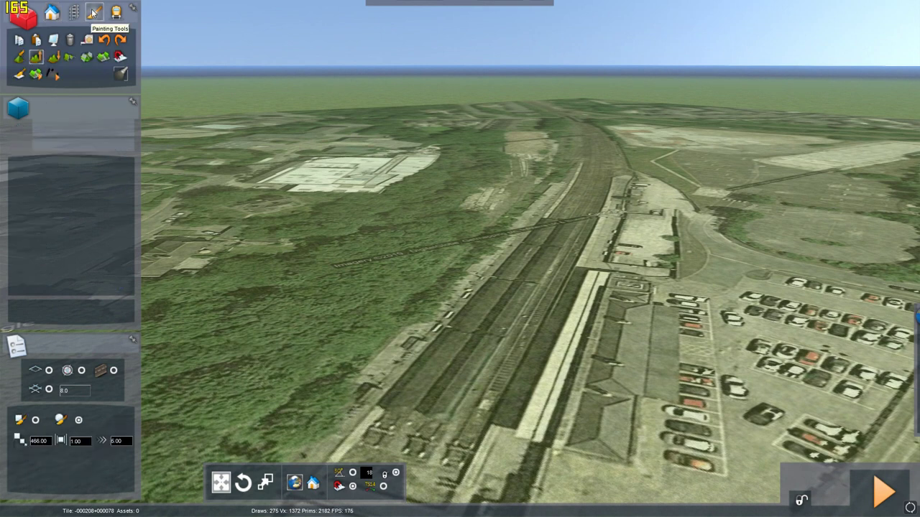
click(37, 75)
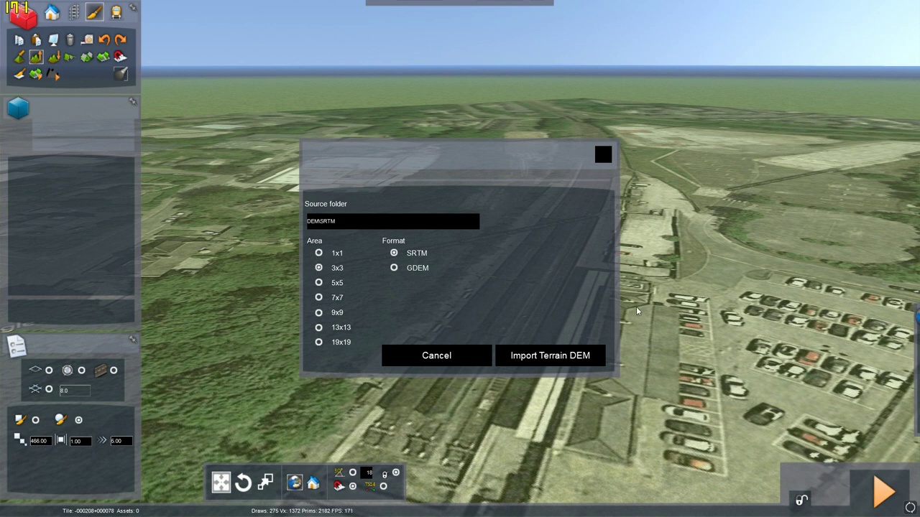
click(412, 359)
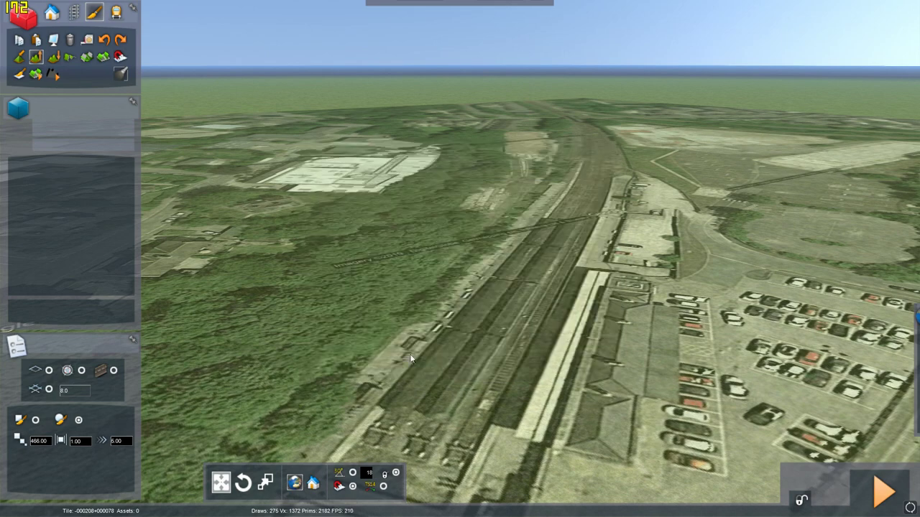
- Show the tile grid lines over the terrain
click(48, 371)
right_drag(516, 296, 262, 165)
key(Up)
scroll(516, 297, up, 4)
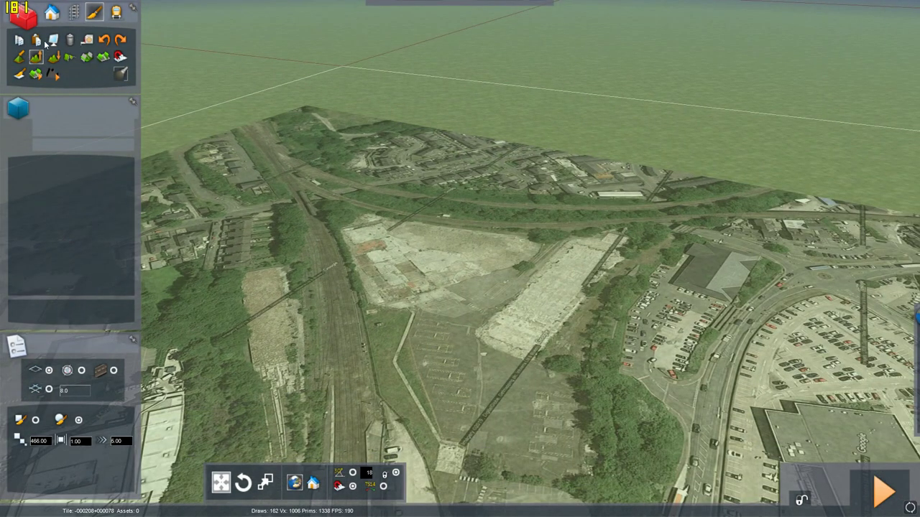
- Measure along the edge of the terrain tile with the measuring tool, and end the measurement
click(86, 40)
click(766, 114)
right_drag(747, 130, 573, 179)
right_drag(346, 171, 416, 178)
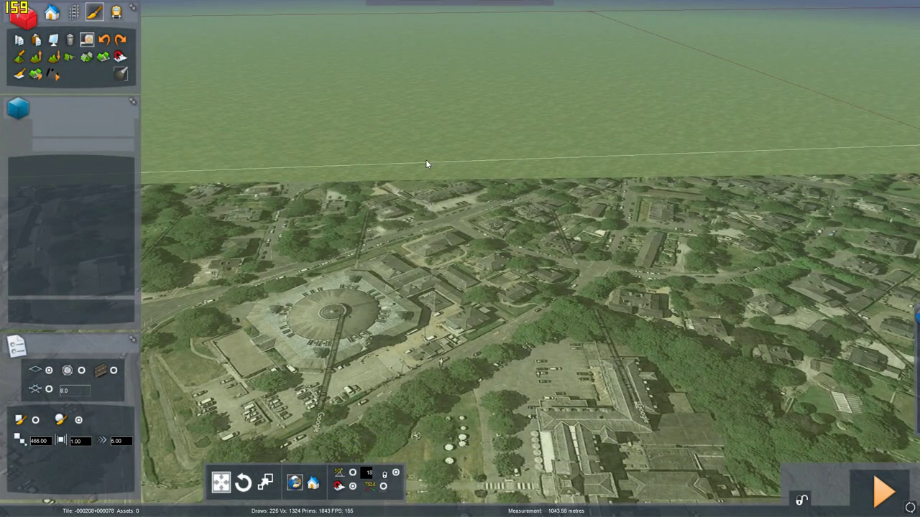
right_click(431, 233)
right_drag(431, 234, 604, 189)
right_drag(378, 184, 575, 266)
right_drag(381, 204, 620, 275)
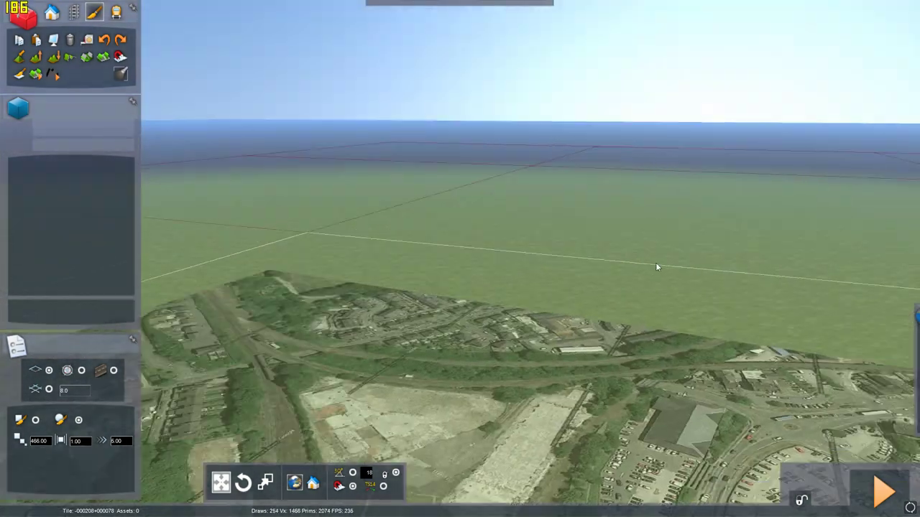
key(Up)
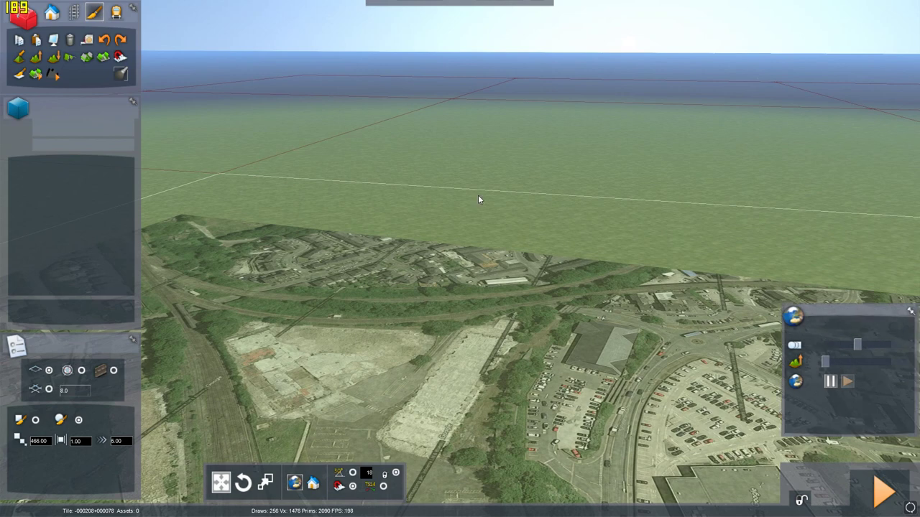
right_drag(480, 200, 783, 191)
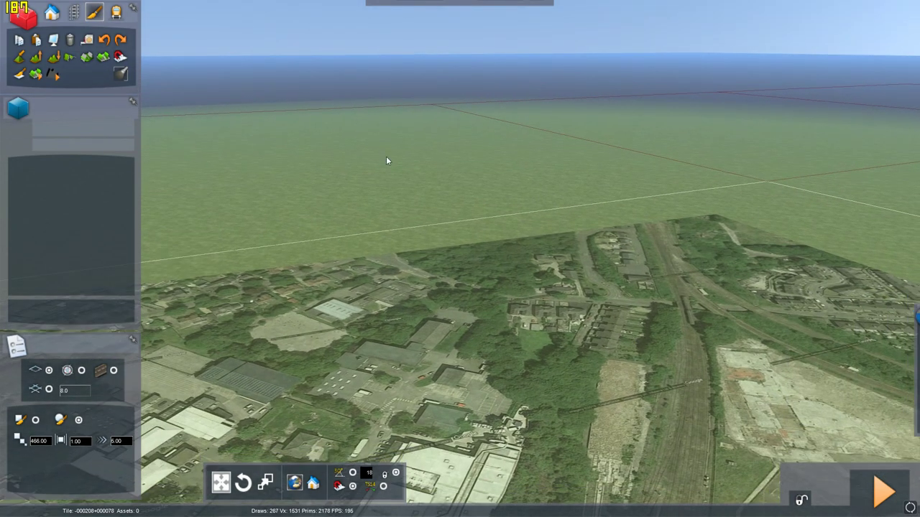
- Review the source folder and format options of the terrain DEM import, closing the dialog without importing
right_drag(336, 149, 560, 247)
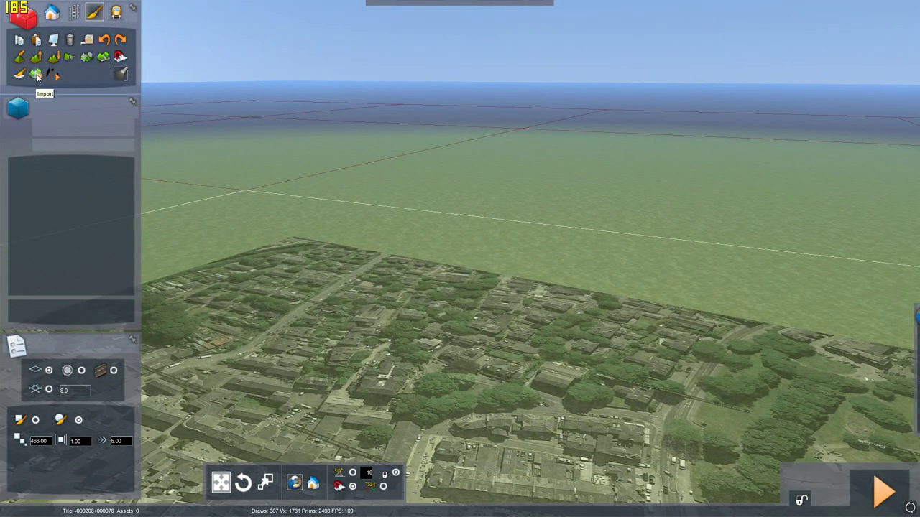
click(36, 75)
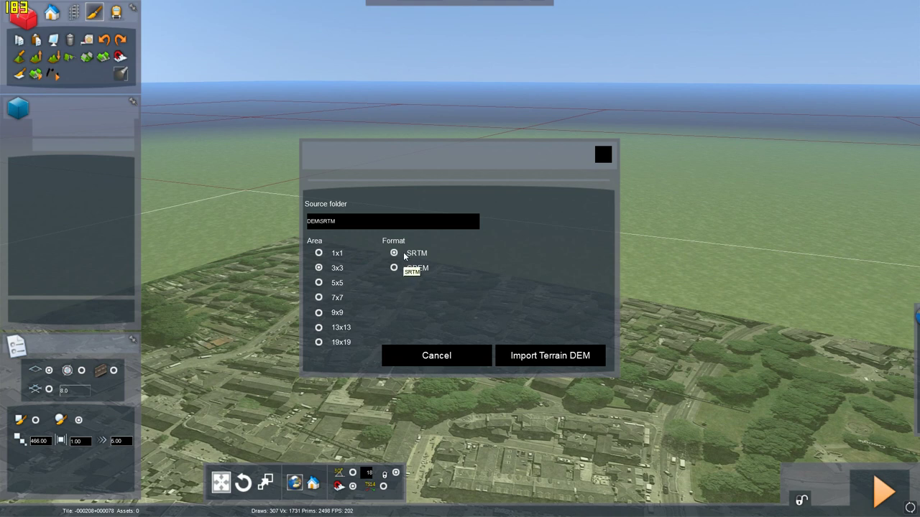
click(346, 223)
key(Escape)
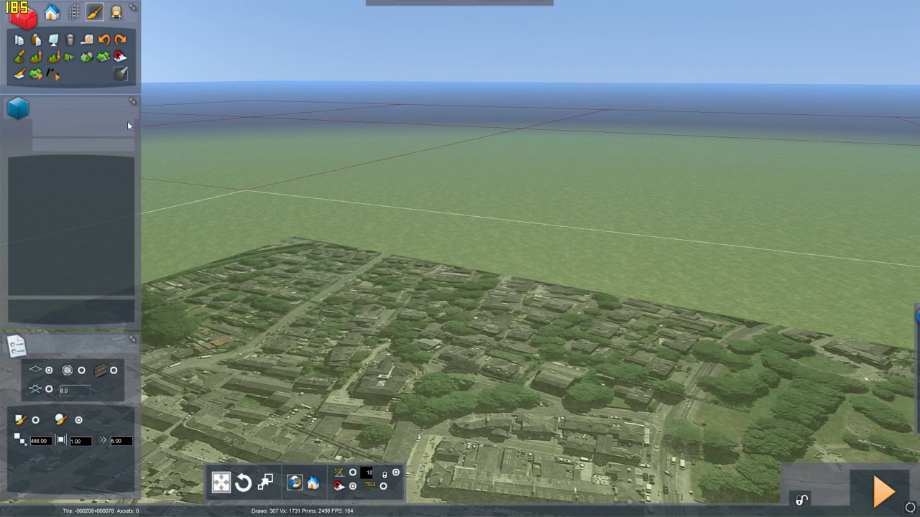
- Import the SRTM terrain DEM from the DEM\SRTM source folder over a 19x19 area
click(37, 75)
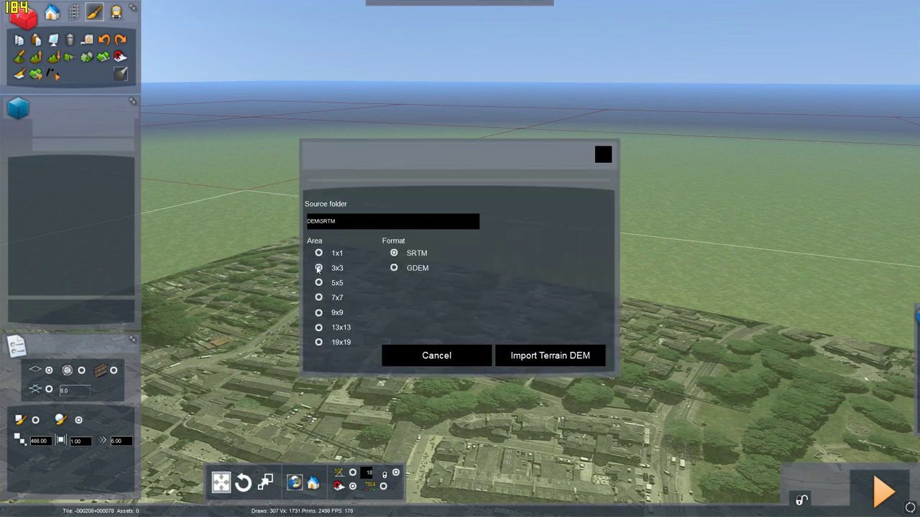
click(318, 267)
right_drag(817, 279, 796, 76)
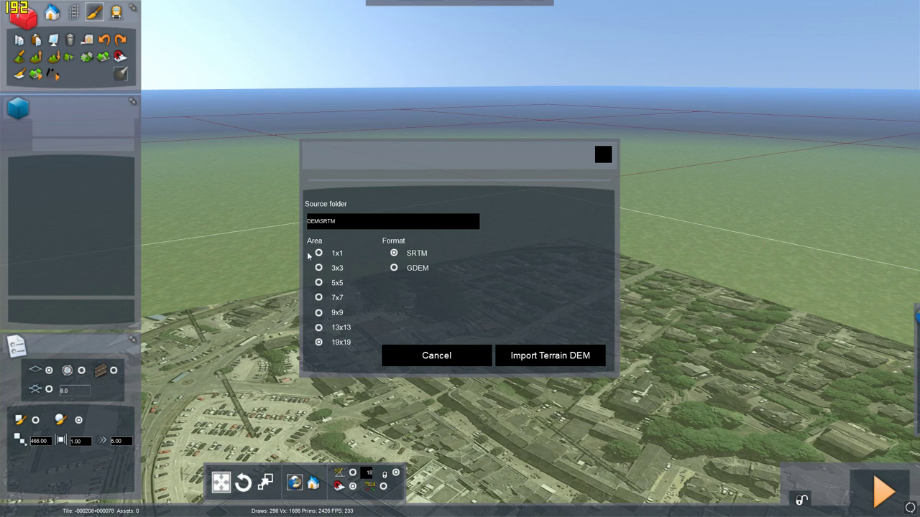
right_drag(899, 299, 285, 242)
right_drag(251, 101, 261, 226)
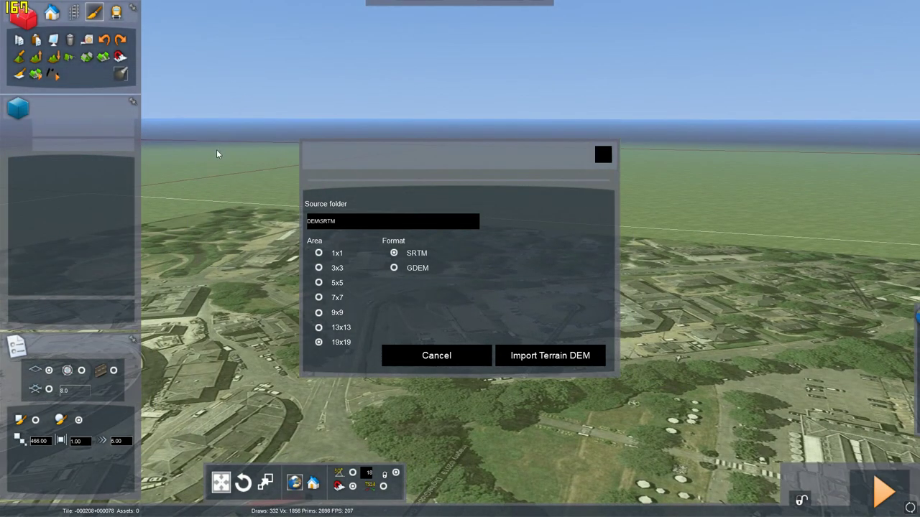
key(Left)
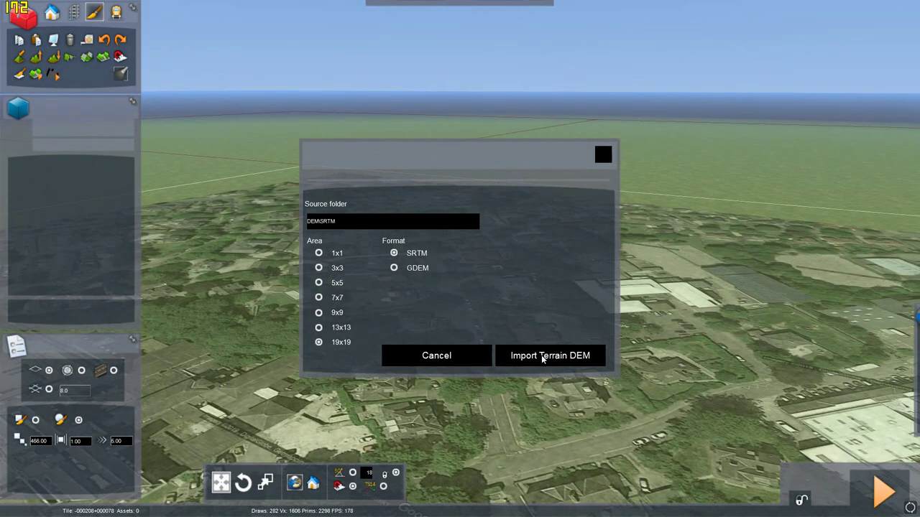
click(541, 355)
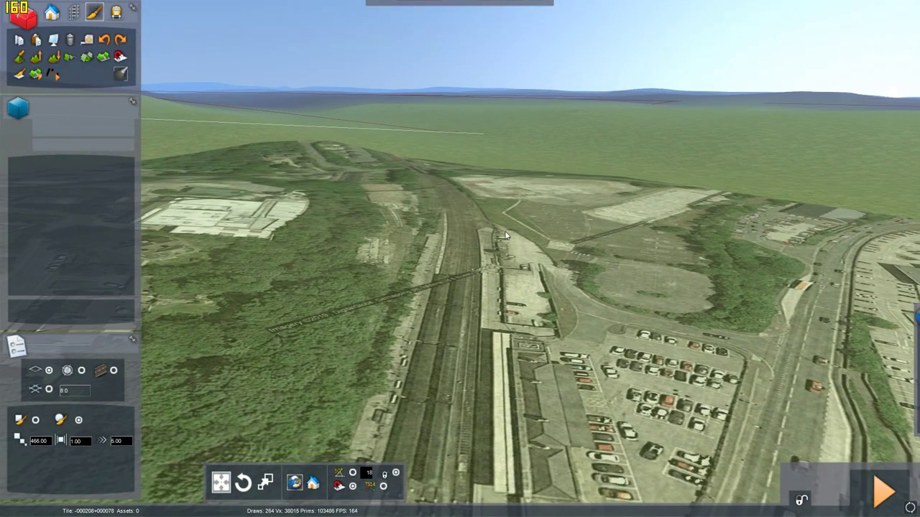
- Examine the imported relief around the railway station and the grassland beyond the aerial imagery
key(Up)
right_drag(505, 234, 589, 266)
right_drag(475, 255, 414, 316)
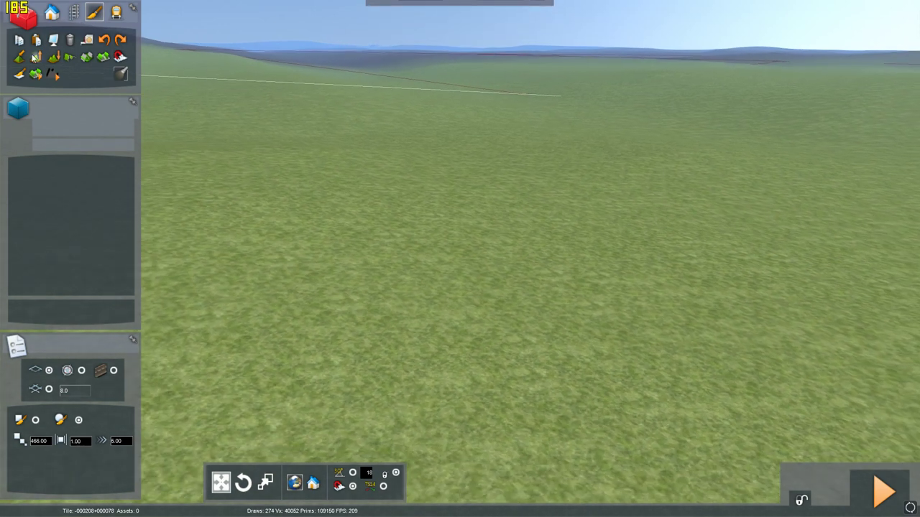
- Try lowering the grassy hillside with the terrain lowering tool
click(54, 57)
right_drag(608, 187, 532, 155)
right_drag(352, 197, 405, 198)
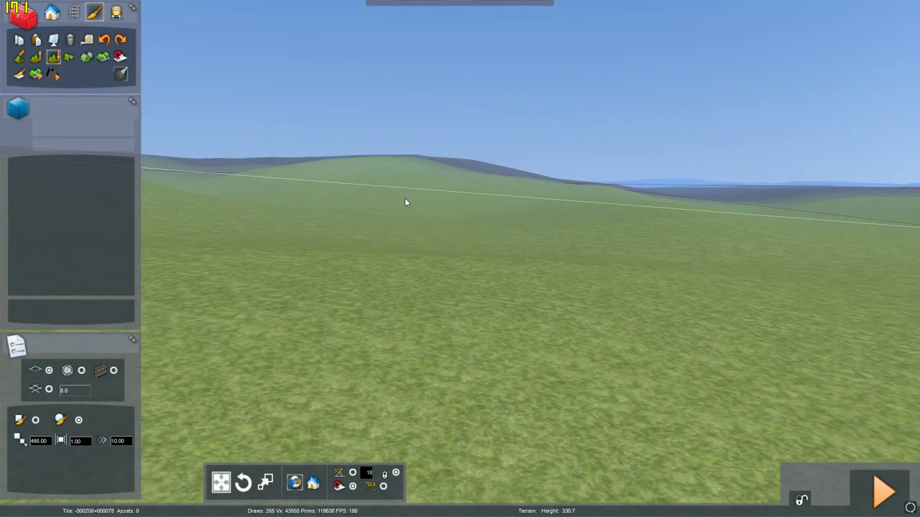
mouse_move(575, 359)
mouse_down()
mouse_move(671, 382)
mouse_move(415, 293)
mouse_move(684, 281)
mouse_up()
key(Up)
right_drag(684, 280, 788, 273)
drag(684, 280, 531, 279)
right_drag(531, 279, 392, 283)
mouse_move(393, 283)
mouse_down()
mouse_move(177, 179)
mouse_move(660, 292)
mouse_up()
right_drag(660, 291, 662, 194)
key(Up)
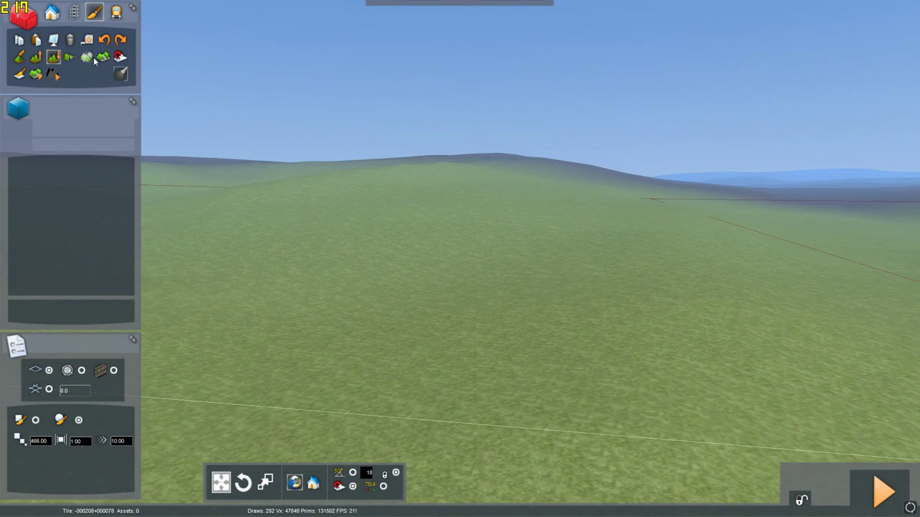
- Flatten part of the hillside down to height 0.00 to form a deep pit, and inspect its walls and floor
click(89, 59)
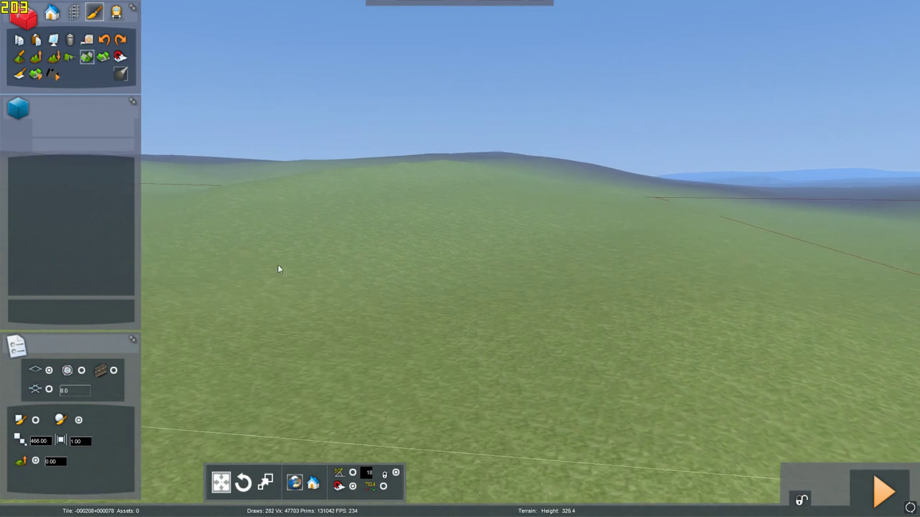
click(445, 215)
mouse_move(446, 216)
mouse_down()
mouse_move(455, 238)
mouse_move(433, 204)
mouse_move(453, 229)
mouse_up()
scroll(453, 227, down, 5)
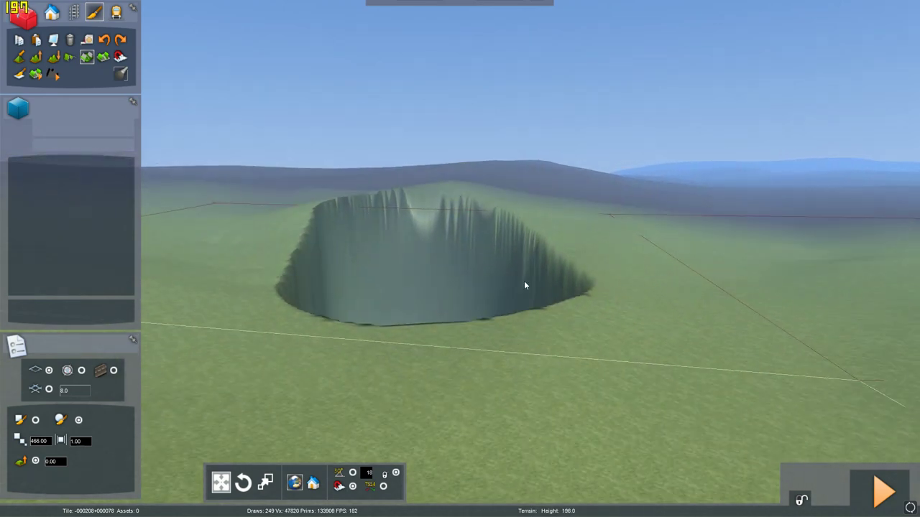
scroll(611, 324, up, 5)
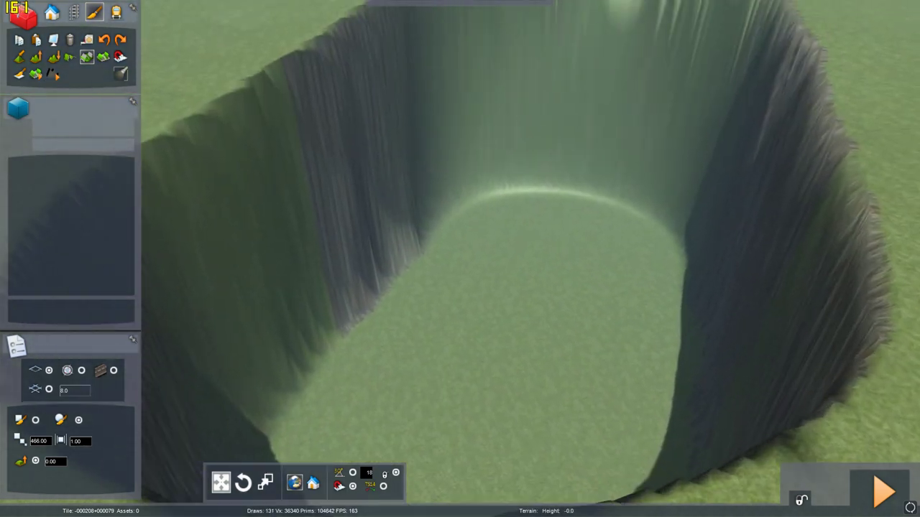
scroll(573, 281, up, 3)
right_drag(574, 282, 417, 194)
scroll(367, 296, down, 6)
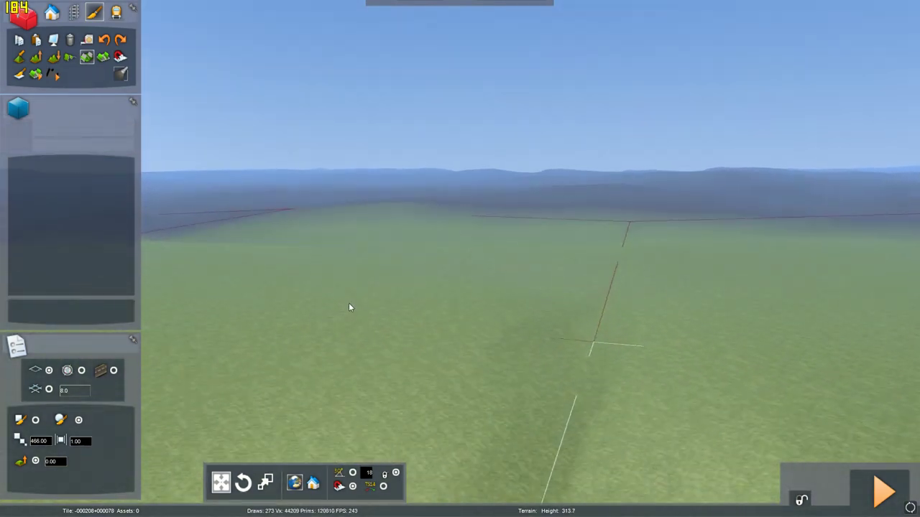
- Import the terrain DEM again from a tile some distance away from the pit
right_drag(367, 295, 454, 348)
right_drag(327, 130, 477, 132)
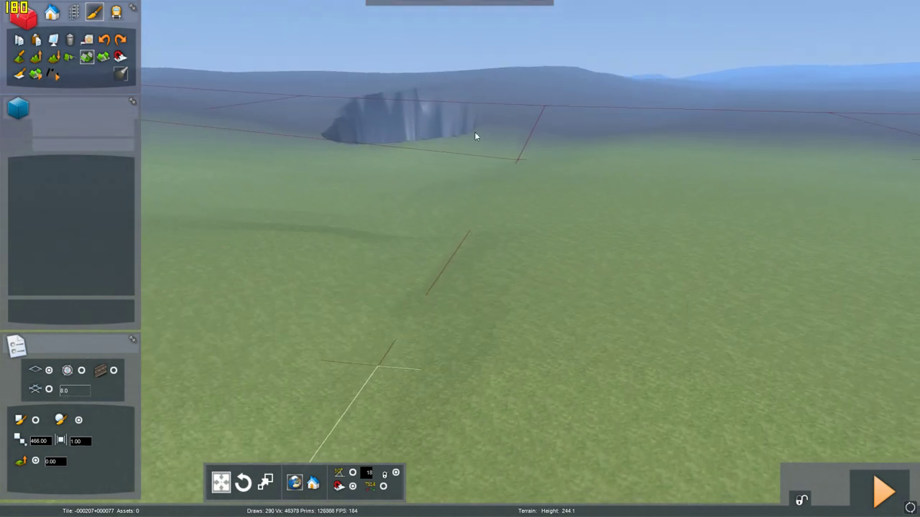
click(36, 75)
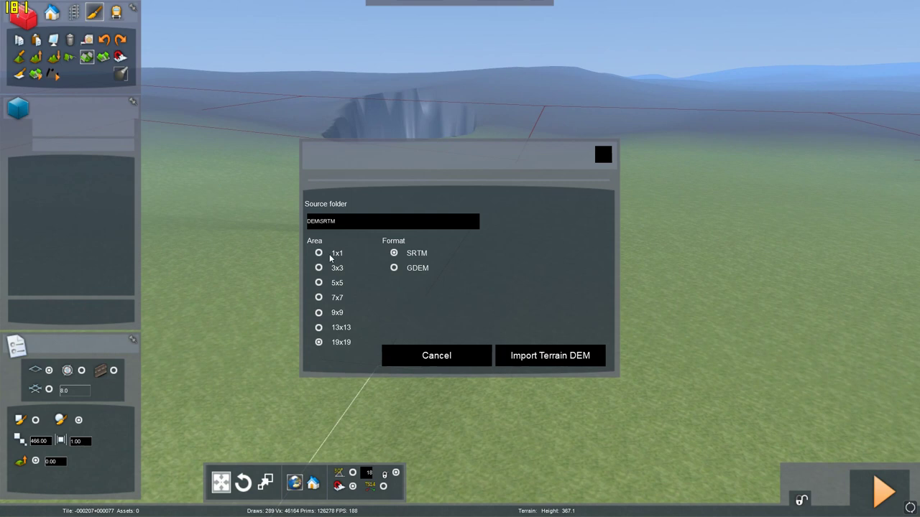
click(554, 369)
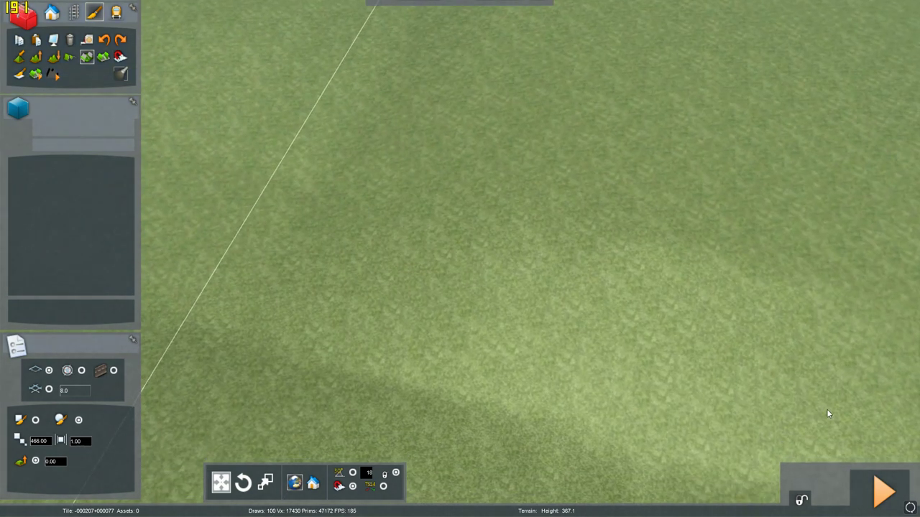
- Import the SRTM terrain DEM over a 3x3 area from a tile farther away from the pit
right_drag(563, 279, 608, 356)
right_drag(370, 349, 489, 367)
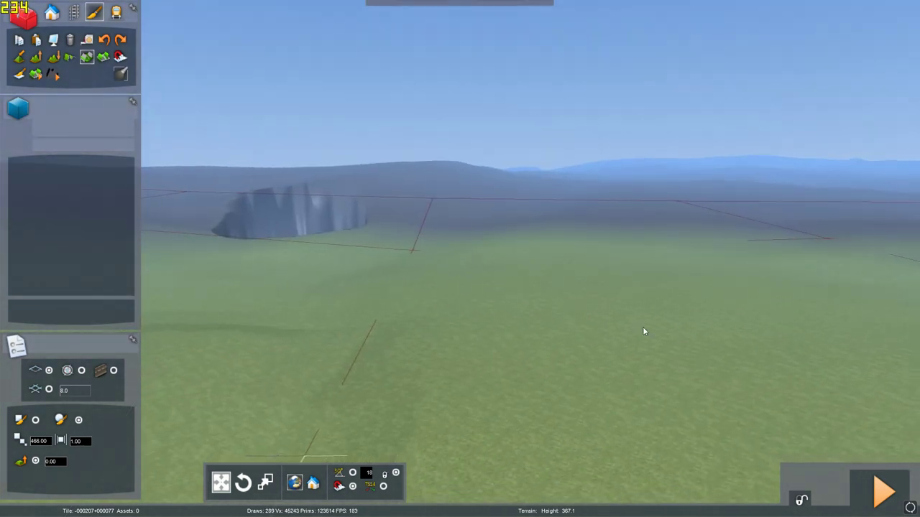
right_drag(663, 330, 826, 323)
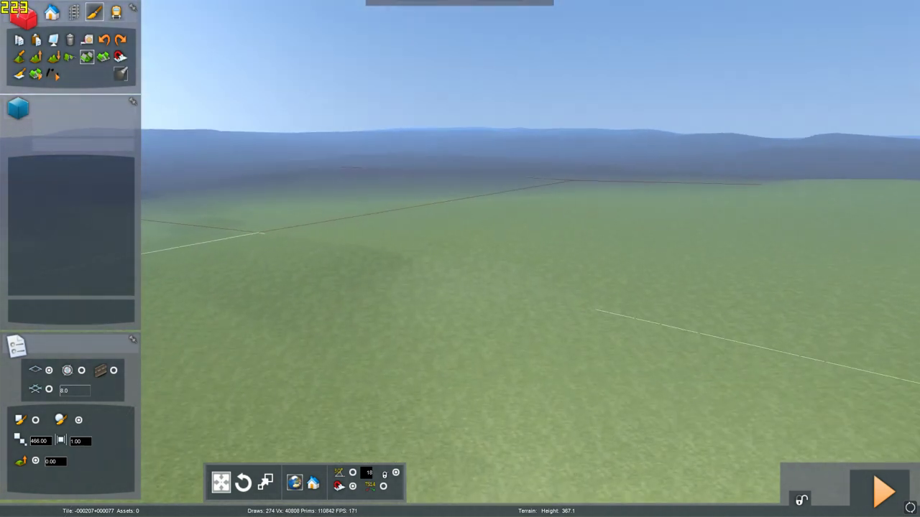
right_drag(459, 259, 705, 287)
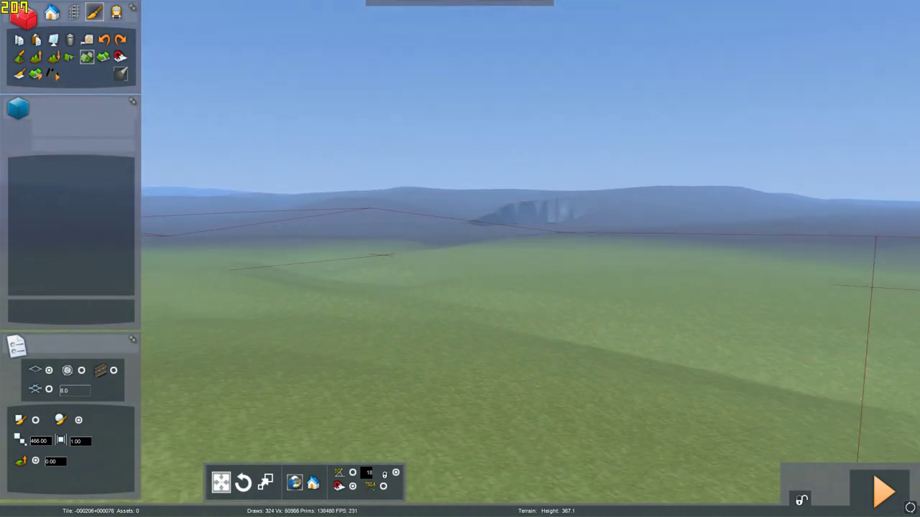
key(Down)
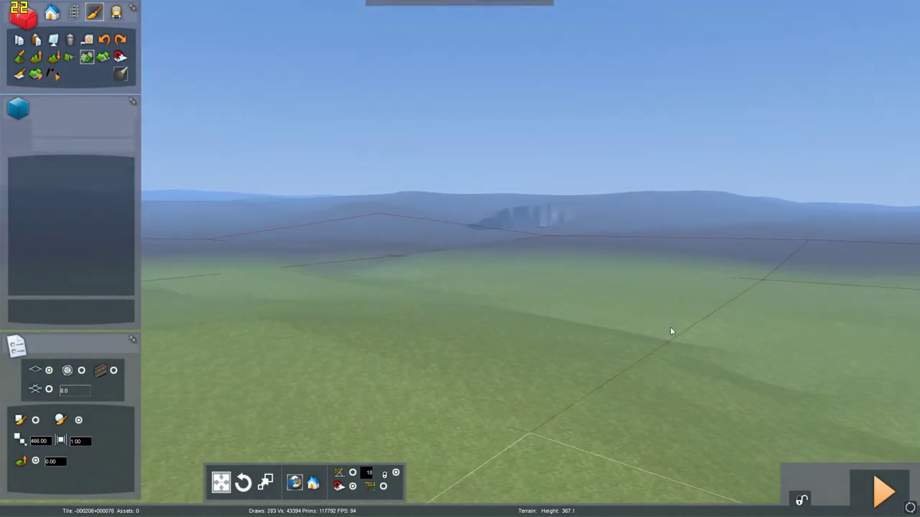
right_drag(670, 327, 776, 402)
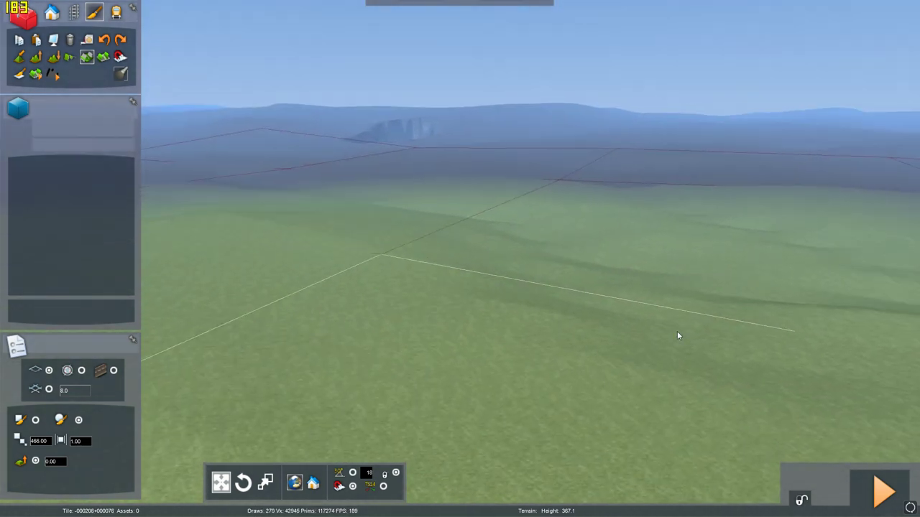
click(36, 74)
key(Escape)
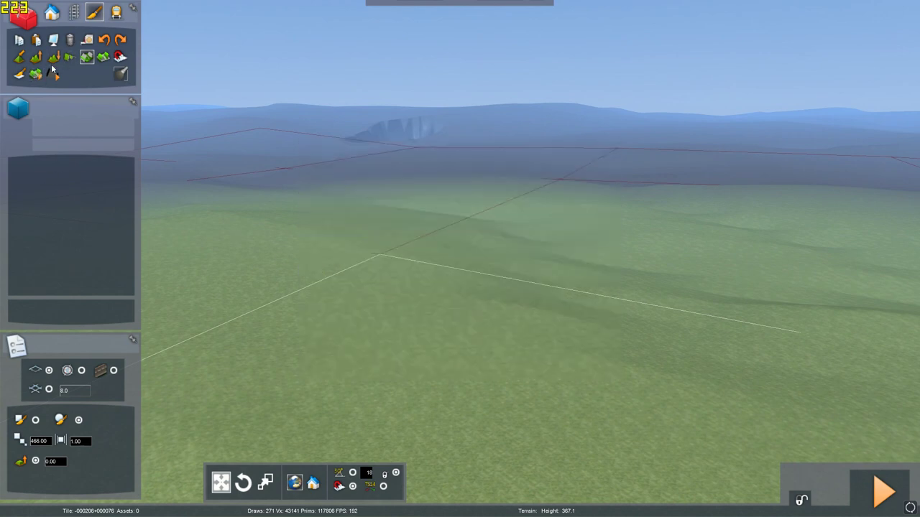
click(37, 74)
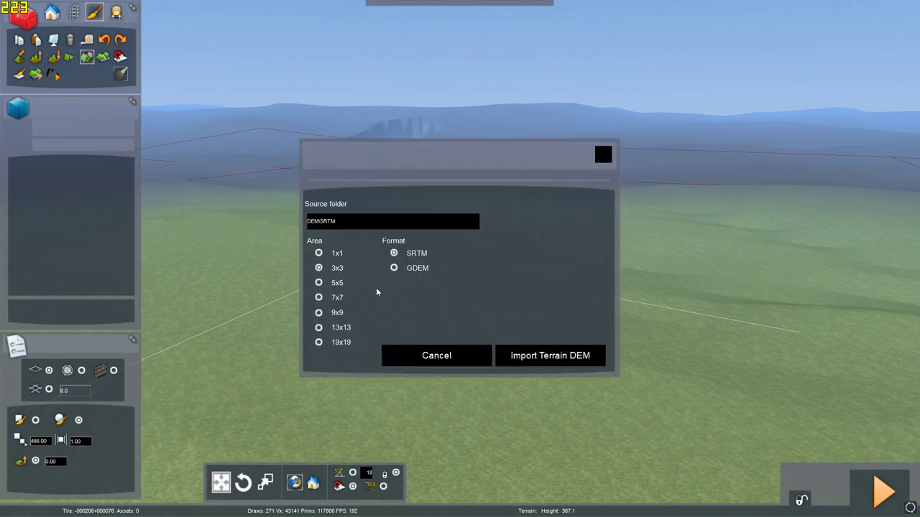
click(574, 359)
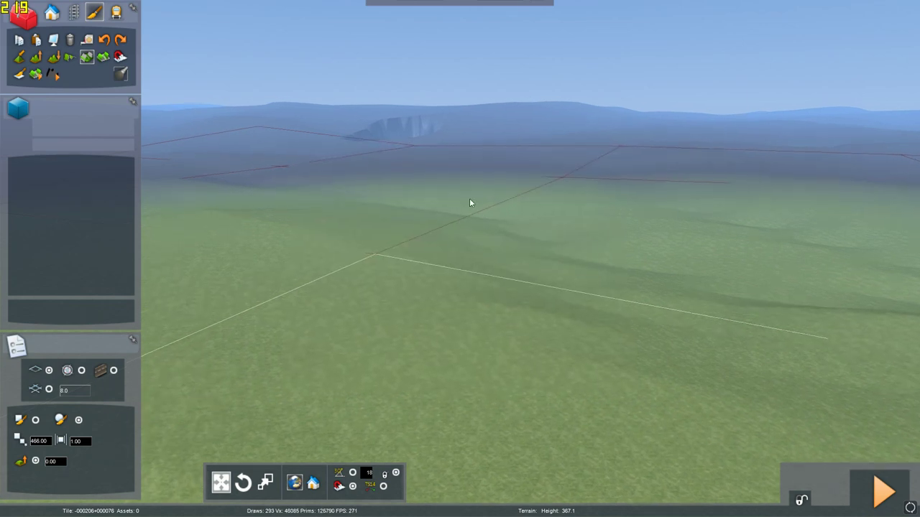
- Import the SRTM terrain DEM over a 9x9 area from a tile nearer the pit to restore the ground there
right_drag(415, 137, 657, 233)
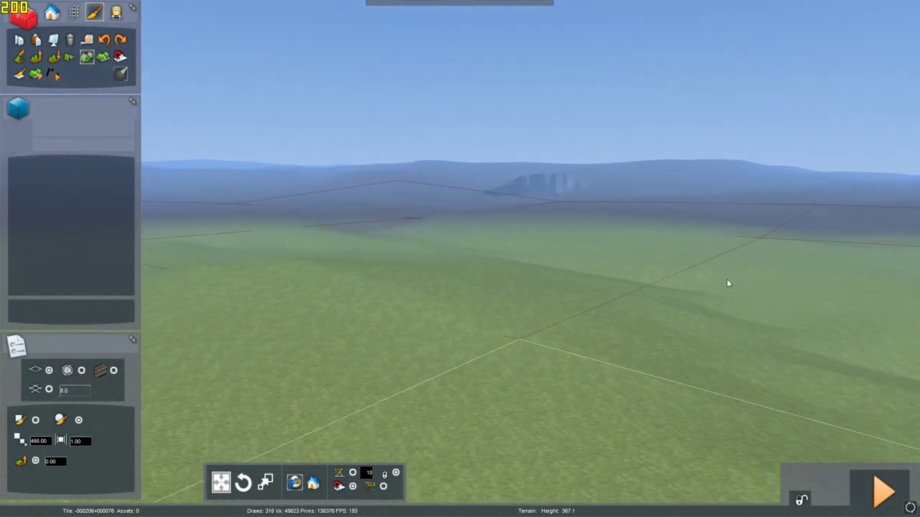
key(Up)
right_drag(590, 156, 559, 214)
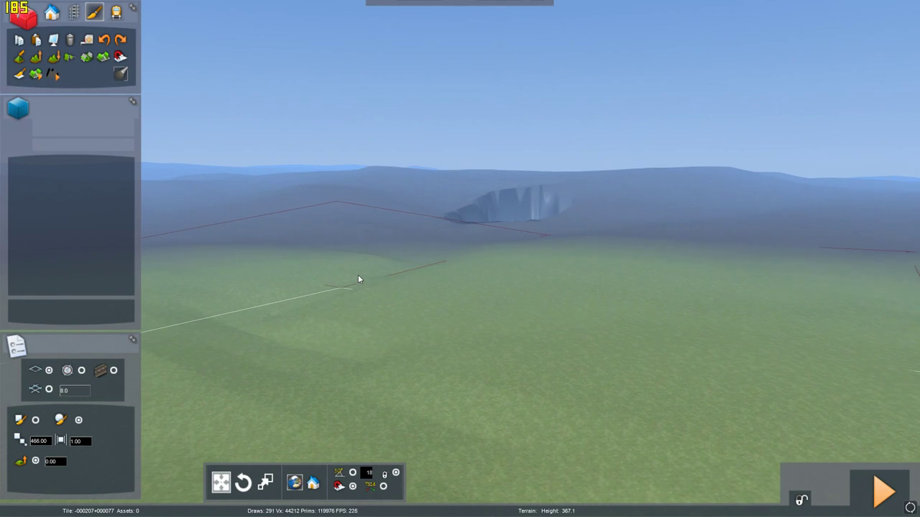
click(35, 74)
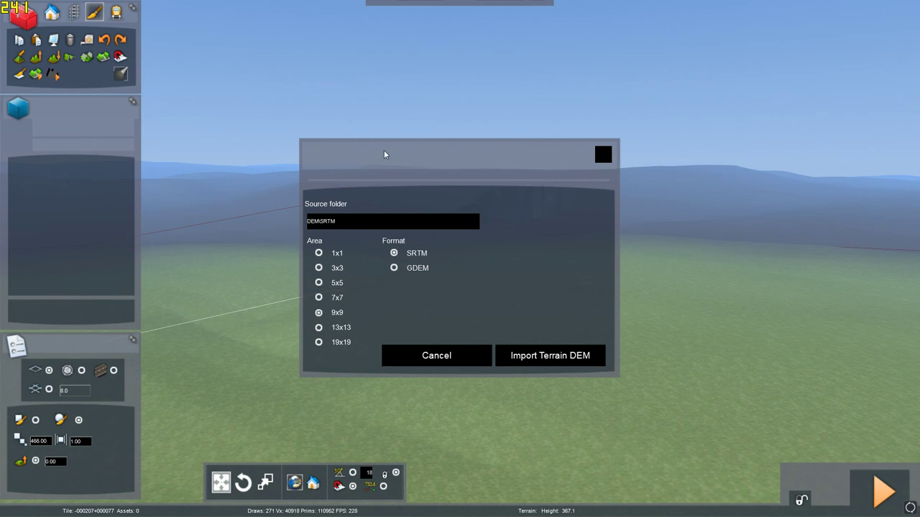
click(602, 153)
click(35, 74)
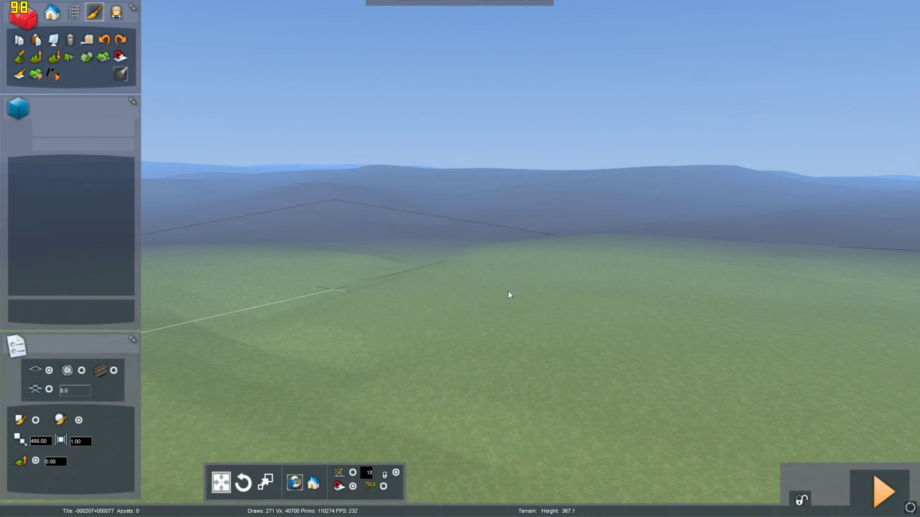
- Go to the pit and import the terrain DEM again at its tile to restore the hillside
key(Up)
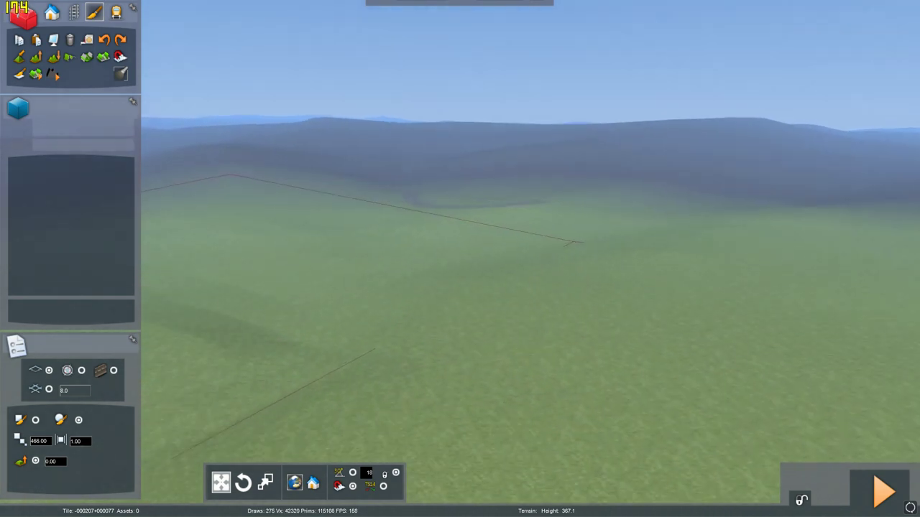
key(Up)
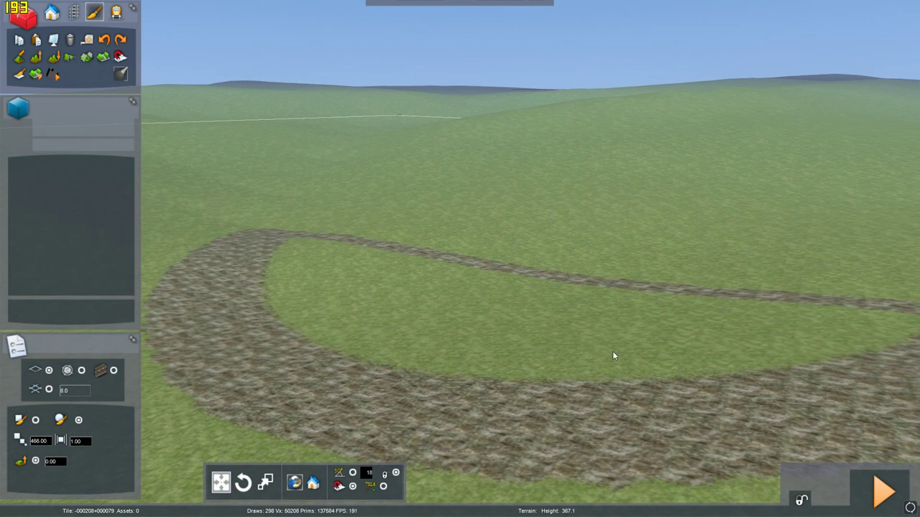
scroll(821, 269, down, 5)
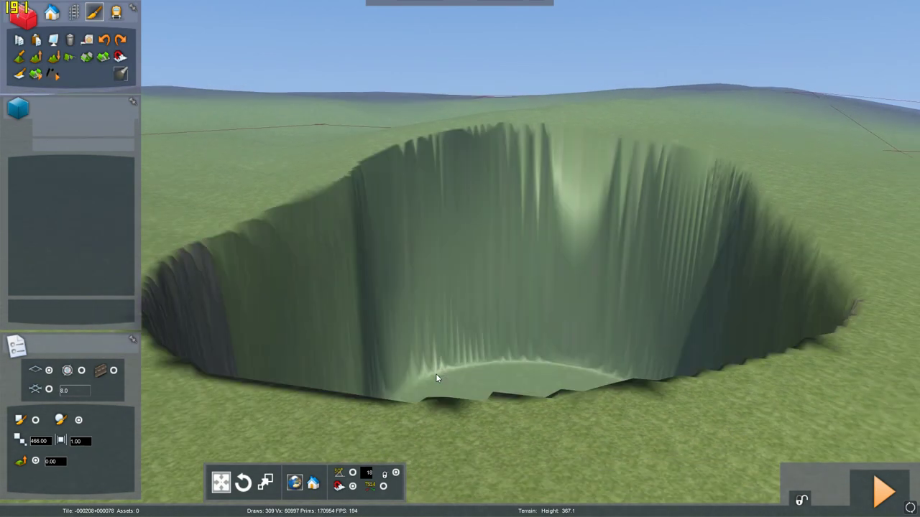
right_drag(410, 380, 492, 358)
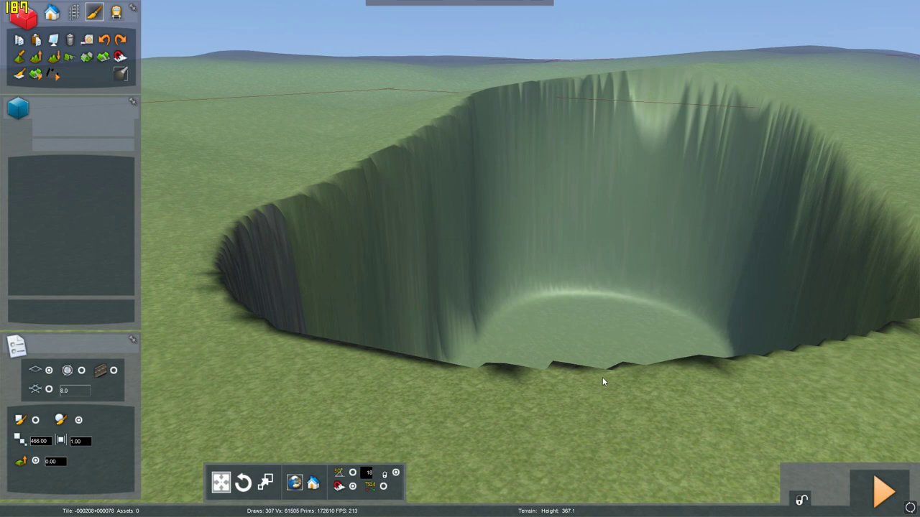
click(36, 74)
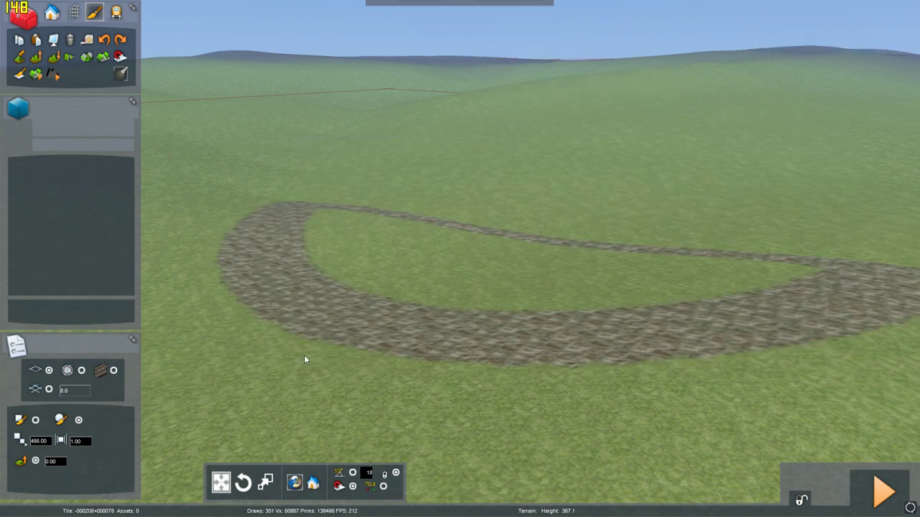
- Examine the hillside, the rock-textured ring at the pit's location and the surrounding terrain
right_drag(227, 352, 314, 352)
key(Left)
right_drag(581, 279, 550, 260)
key(Down)
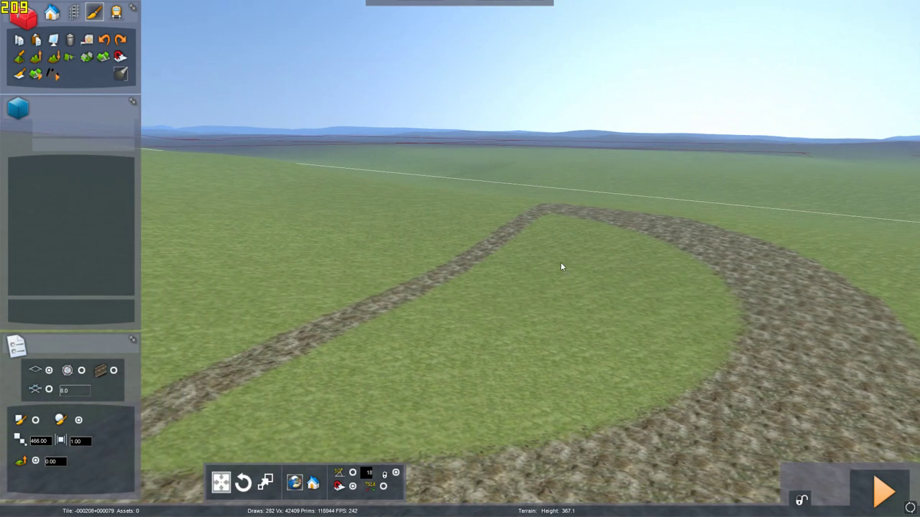
right_drag(553, 266, 186, 255)
right_drag(588, 249, 487, 258)
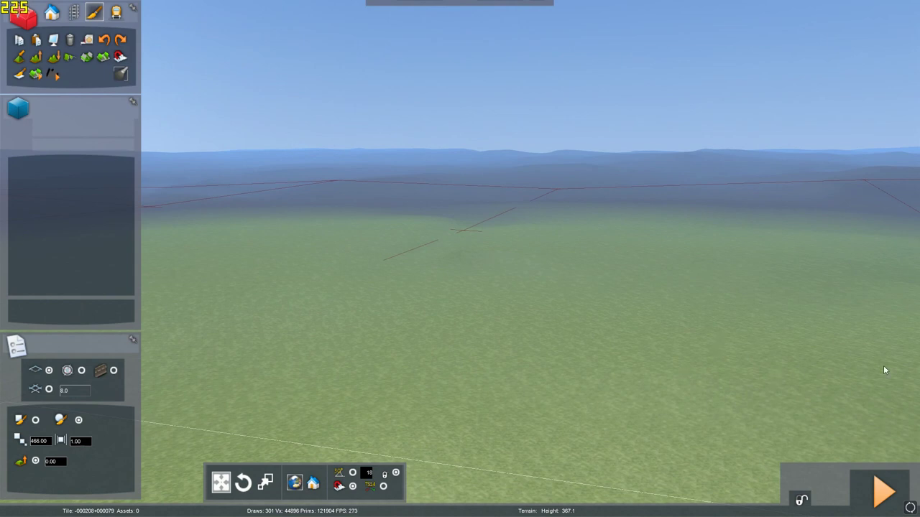
right_drag(884, 366, 563, 198)
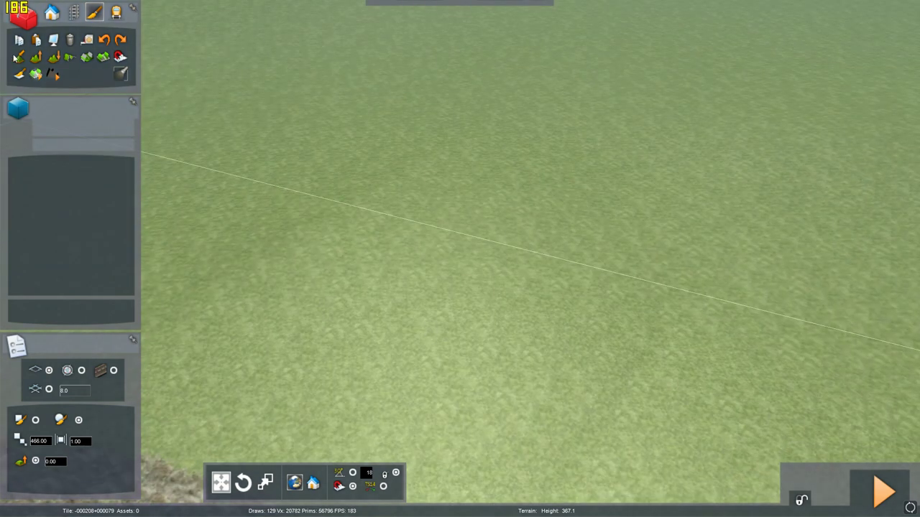
- Review the area size options of the terrain DEM import, cancel it, and view the surrounding hills
click(36, 74)
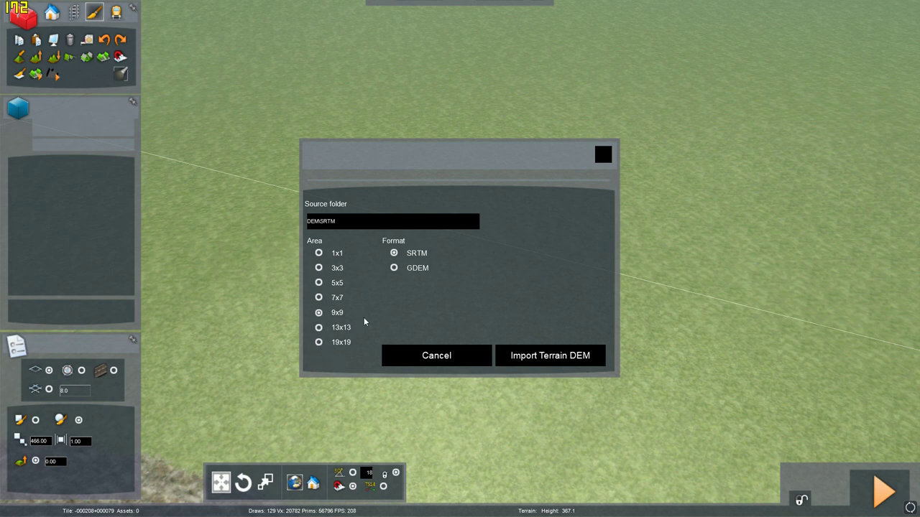
click(439, 359)
right_drag(531, 138, 418, 271)
middle_drag(367, 246, 513, 308)
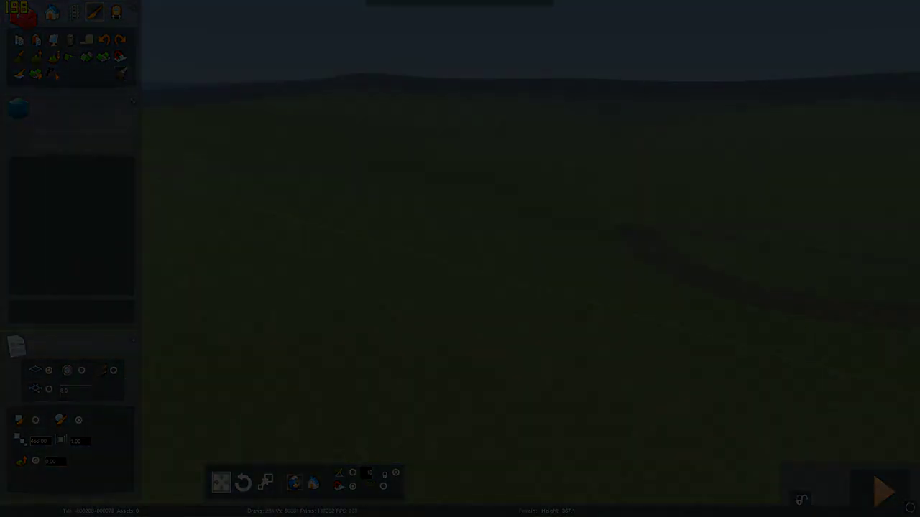